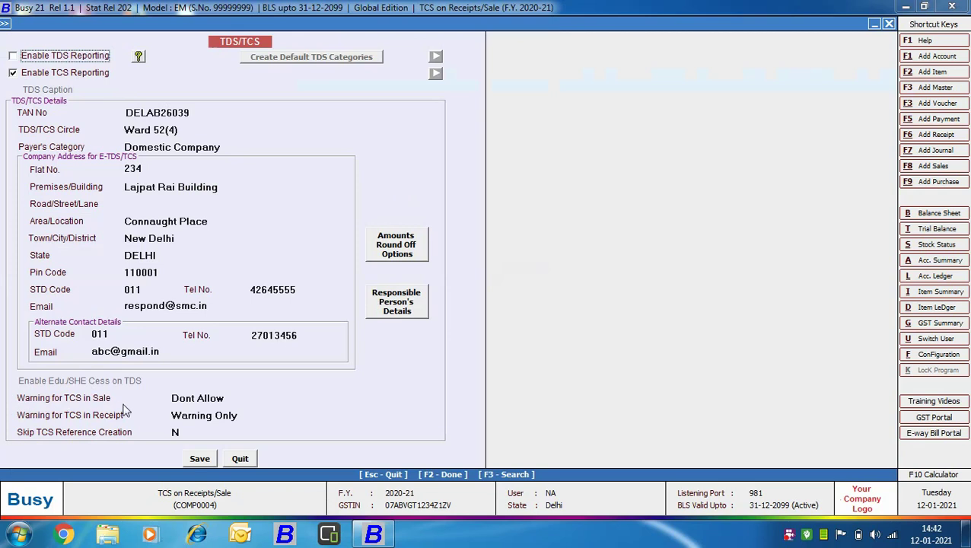
Step: Confirm Dont Allow as the warning for TCS in sales and Warning Only as the warning for TCS in receipts
{"action": "left_click", "coordinate": [249, 396]}
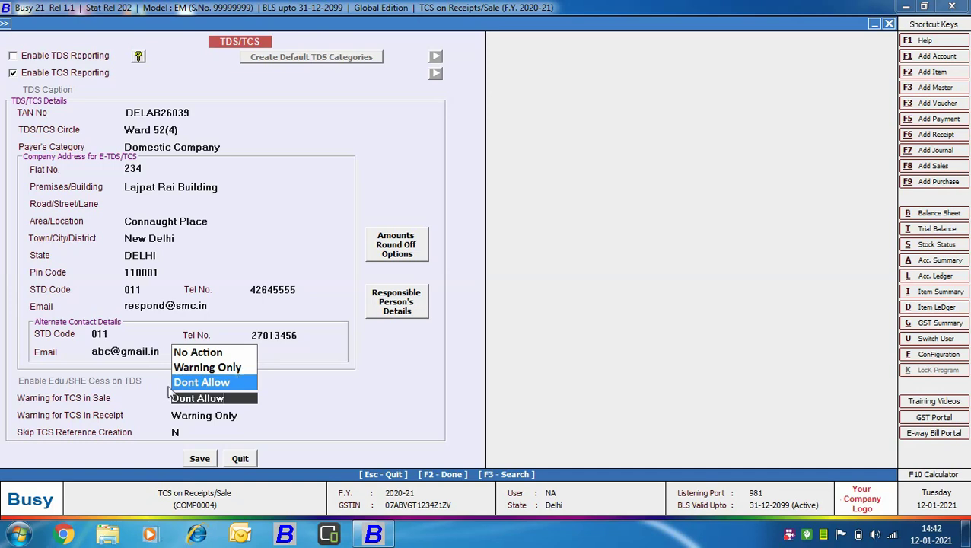
{"action": "left_click", "coordinate": [236, 416]}
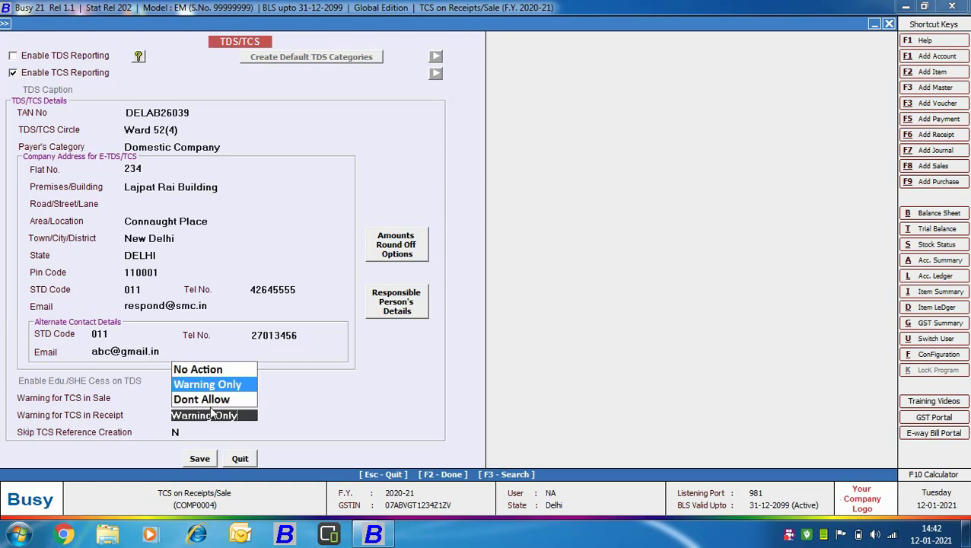
{"action": "key", "text": "Return"}
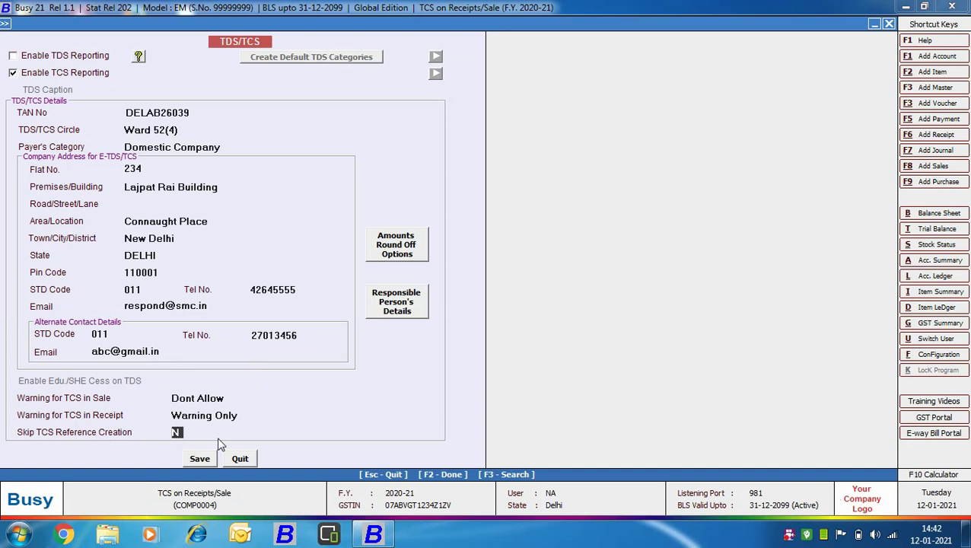
Step: Review the amount round-off options and the responsible person's details, and save the TDS/TCS configuration
{"action": "left_click", "coordinate": [395, 253]}
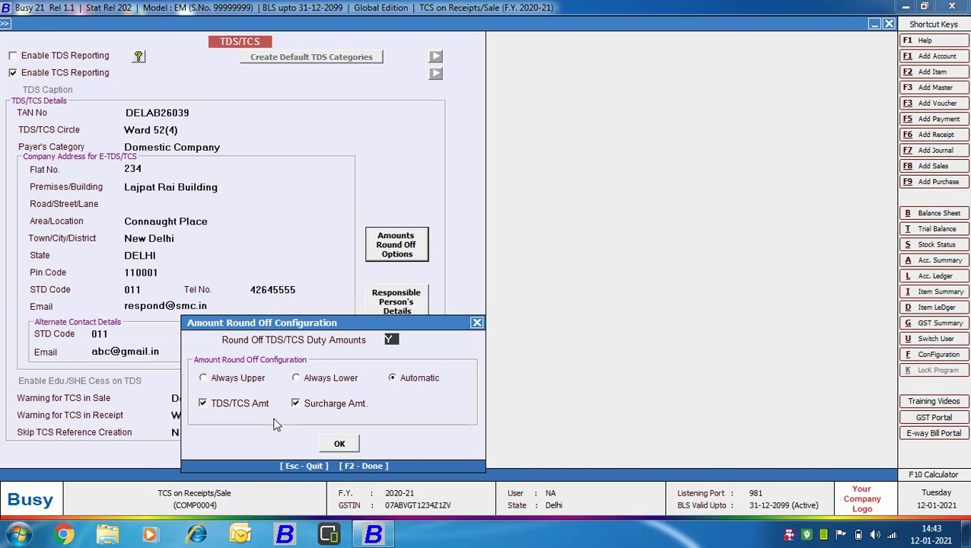
{"action": "left_click", "coordinate": [336, 445]}
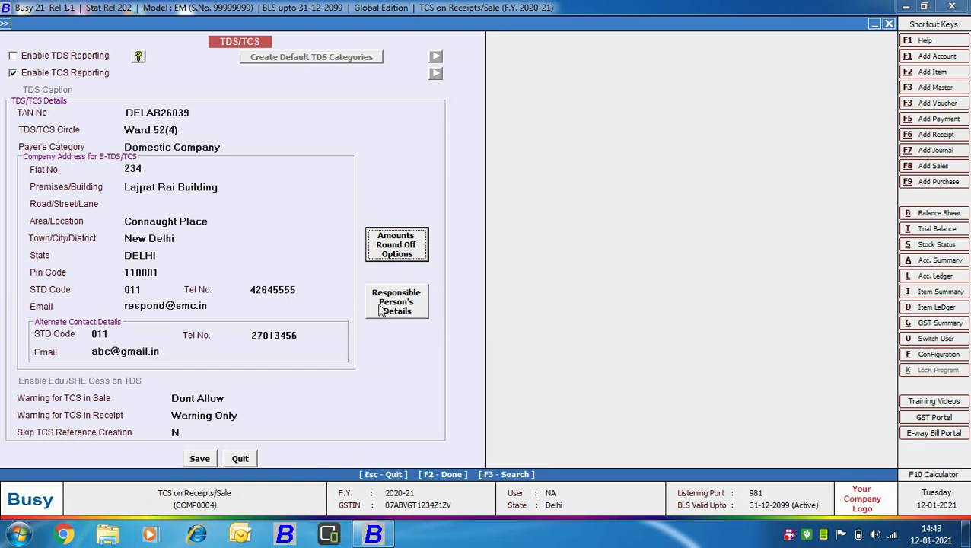
{"action": "left_click", "coordinate": [399, 308]}
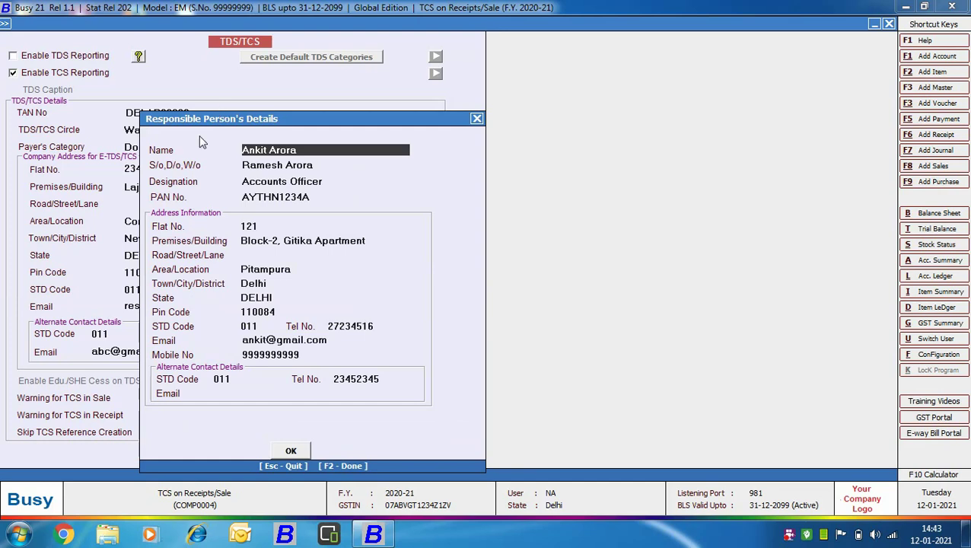
{"action": "left_click", "coordinate": [294, 454]}
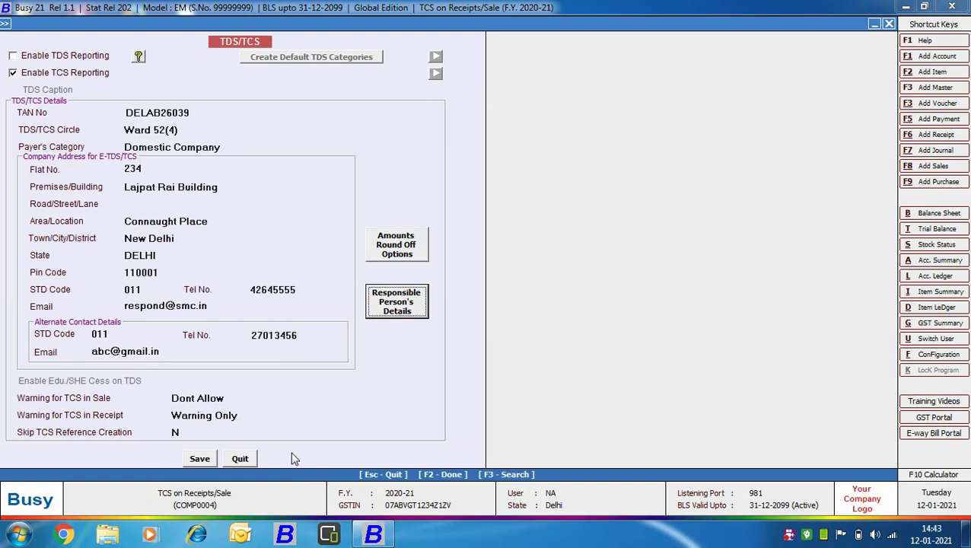
{"action": "left_click", "coordinate": [198, 459]}
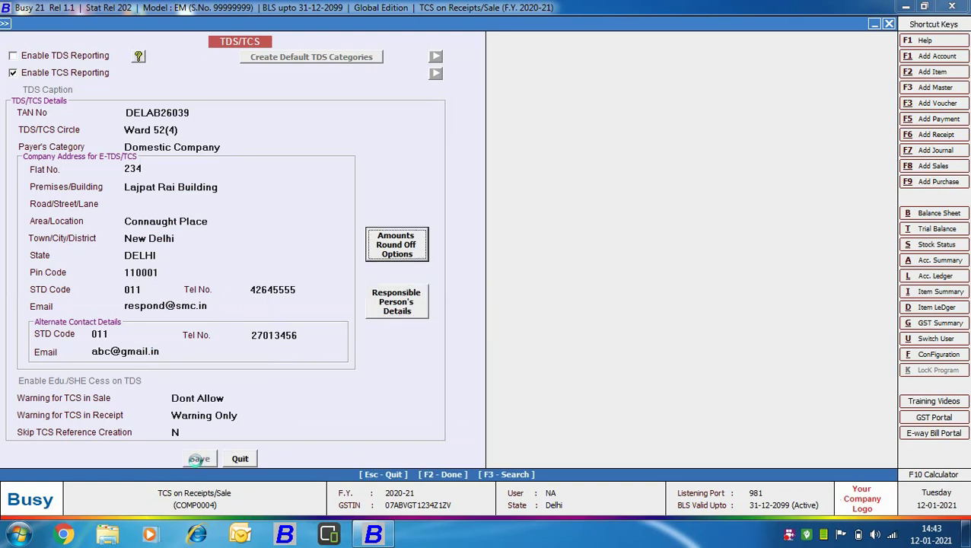
{"action": "left_click", "coordinate": [124, 441]}
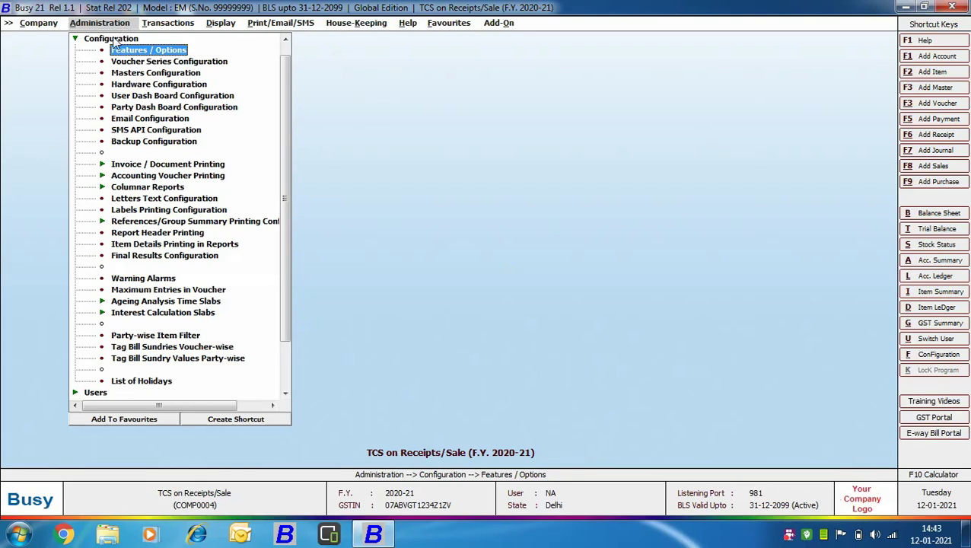
Step: Open the TCS (Tax Collected at Source) account master, review its group and tax type, and close it
{"action": "left_click", "coordinate": [114, 41]}
{"action": "left_click", "coordinate": [113, 40]}
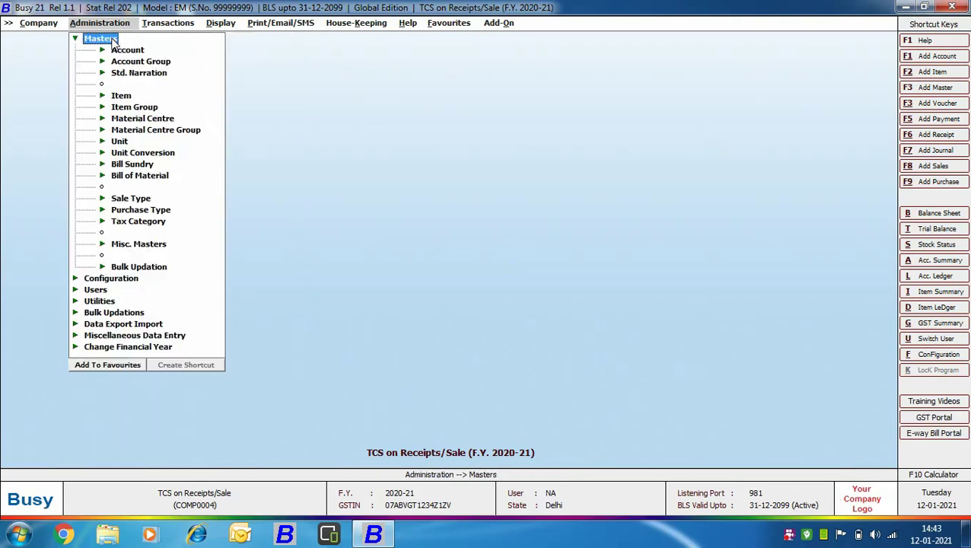
{"action": "left_click", "coordinate": [131, 50]}
{"action": "left_click", "coordinate": [146, 73]}
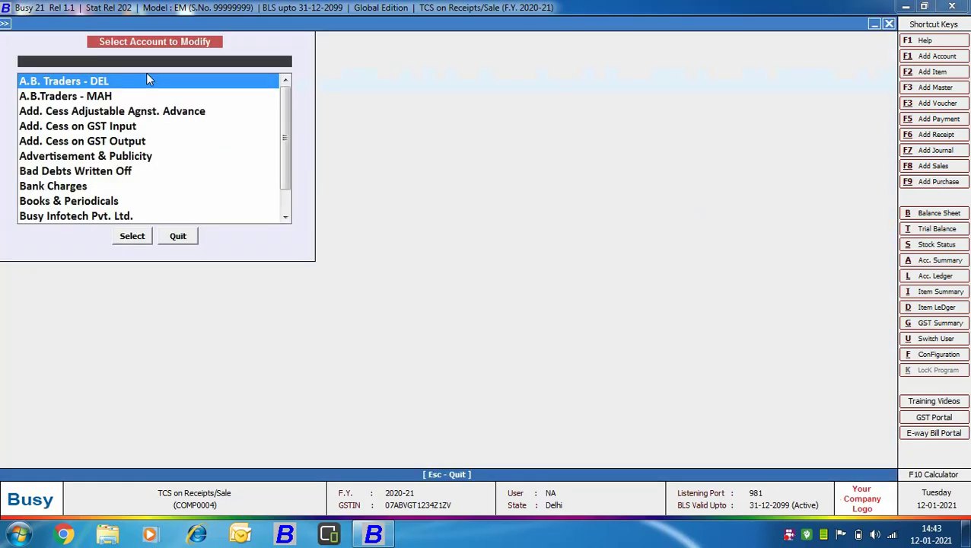
{"action": "type", "text": "tax"}
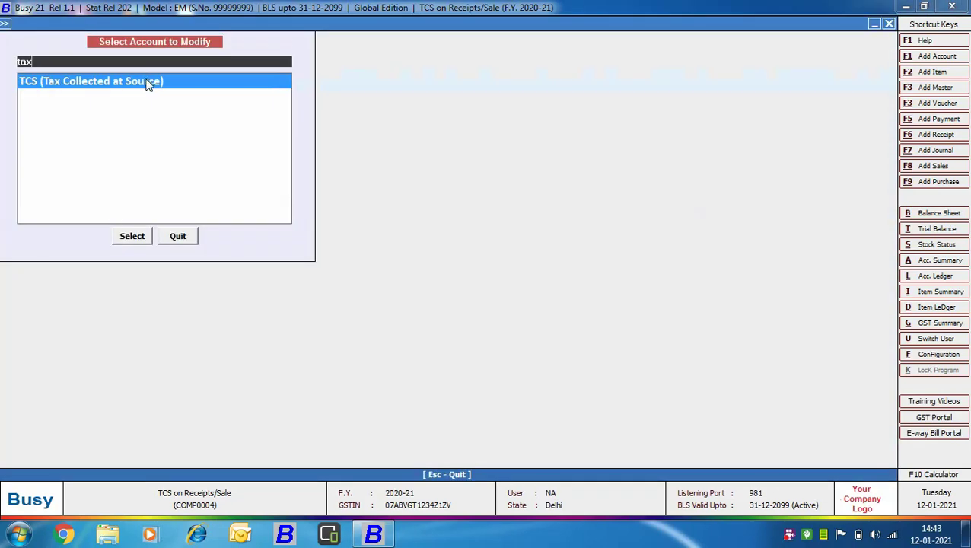
{"action": "double_click", "coordinate": [147, 82]}
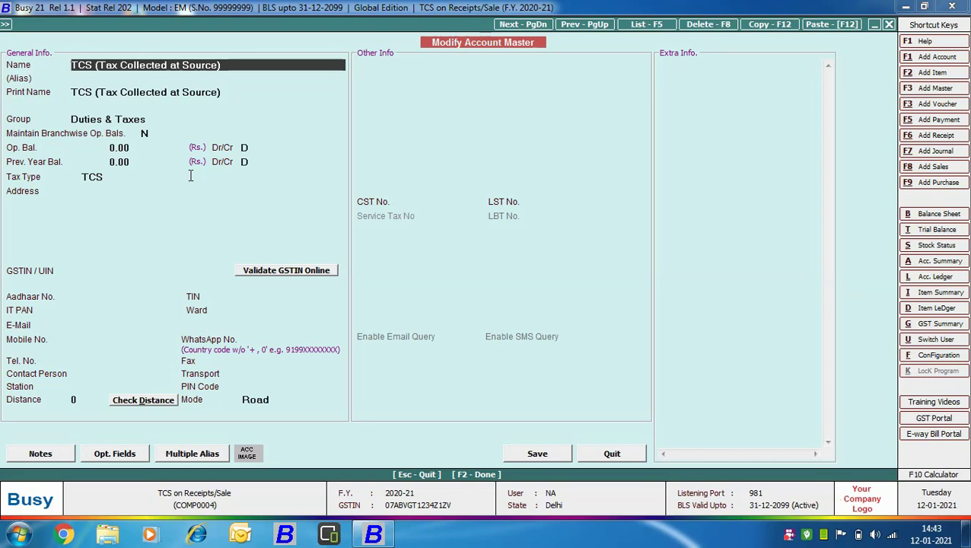
{"action": "left_click", "coordinate": [614, 452]}
{"action": "left_click", "coordinate": [184, 236]}
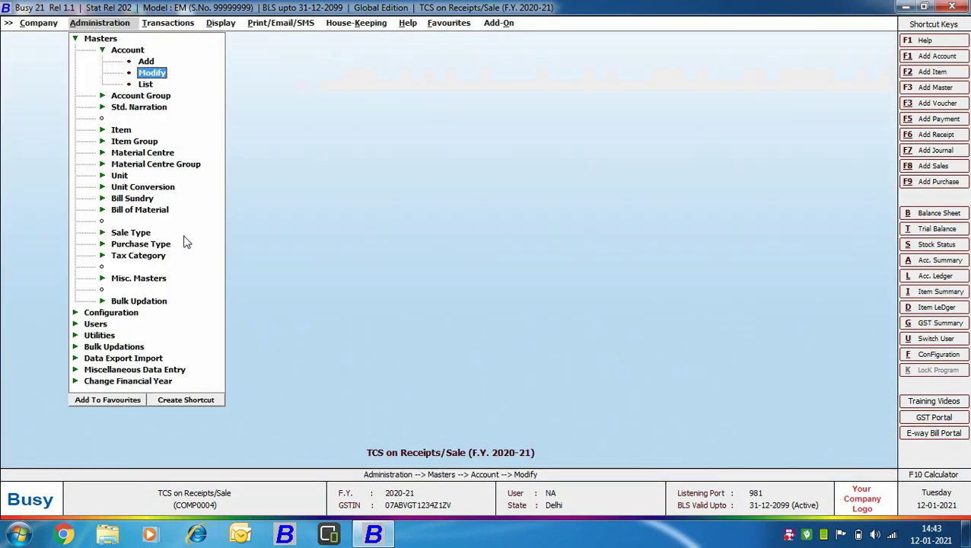
Step: Start a new bill sundry master named TCS with type Additive and nature TCS
{"action": "left_click", "coordinate": [144, 199]}
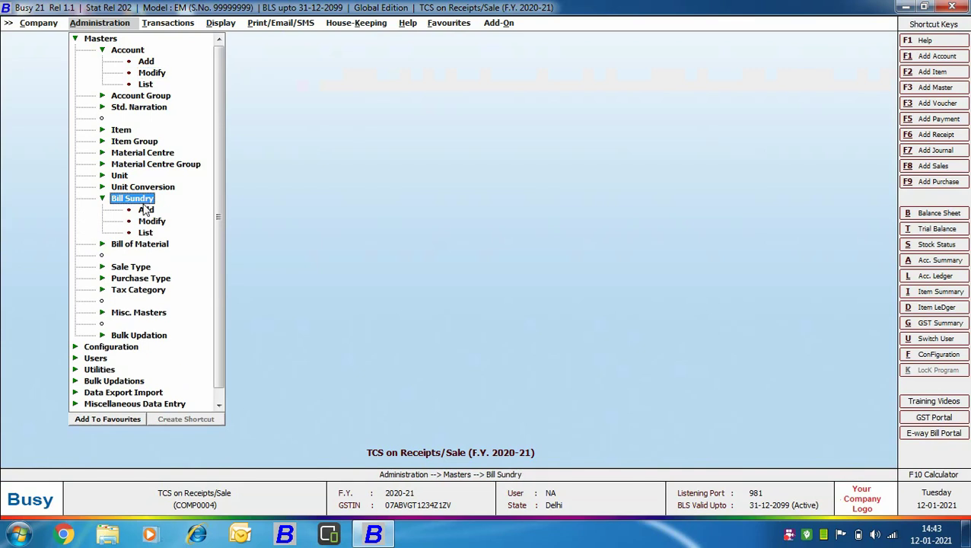
{"action": "left_click", "coordinate": [146, 210]}
{"action": "type", "text": "TC"}
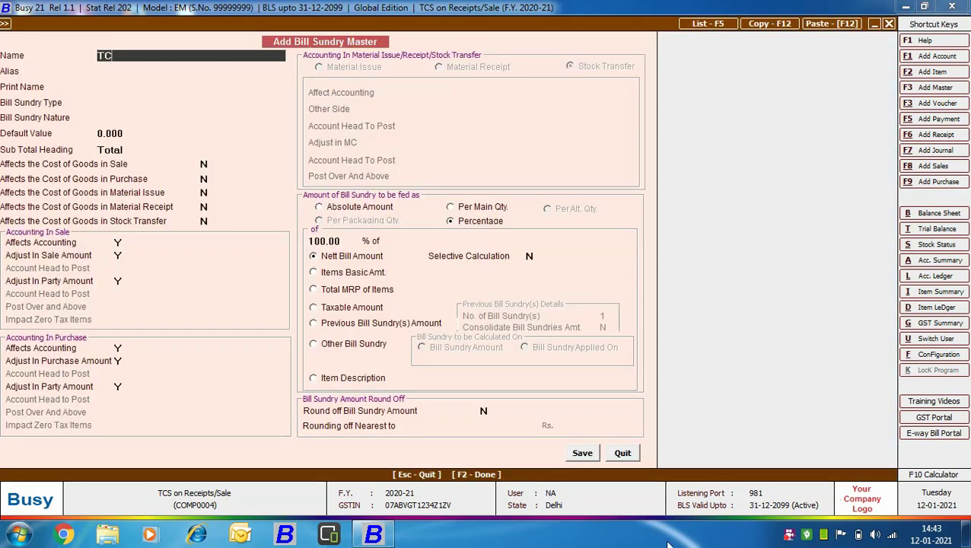
{"action": "type", "text": "S"}
{"action": "key", "text": "Return"}
{"action": "key", "text": "Return"}
{"action": "key", "text": "Return"}
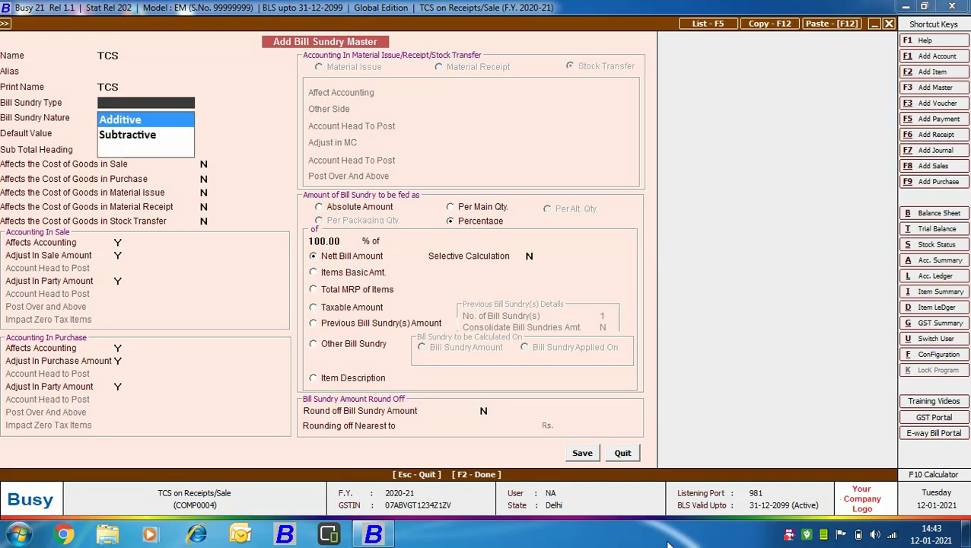
{"action": "key", "text": "Return"}
{"action": "type", "text": "TC"}
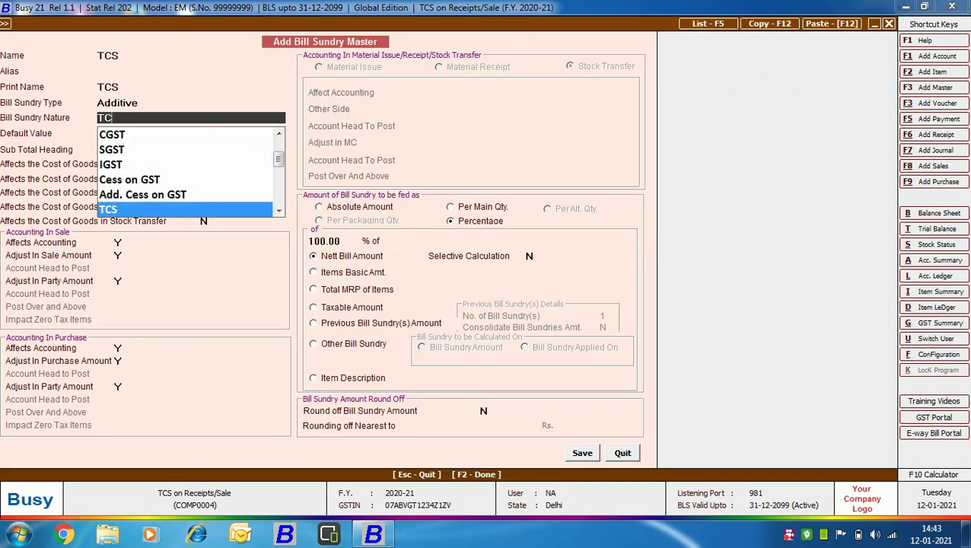
{"action": "type", "text": "S"}
{"action": "key", "text": "Return"}
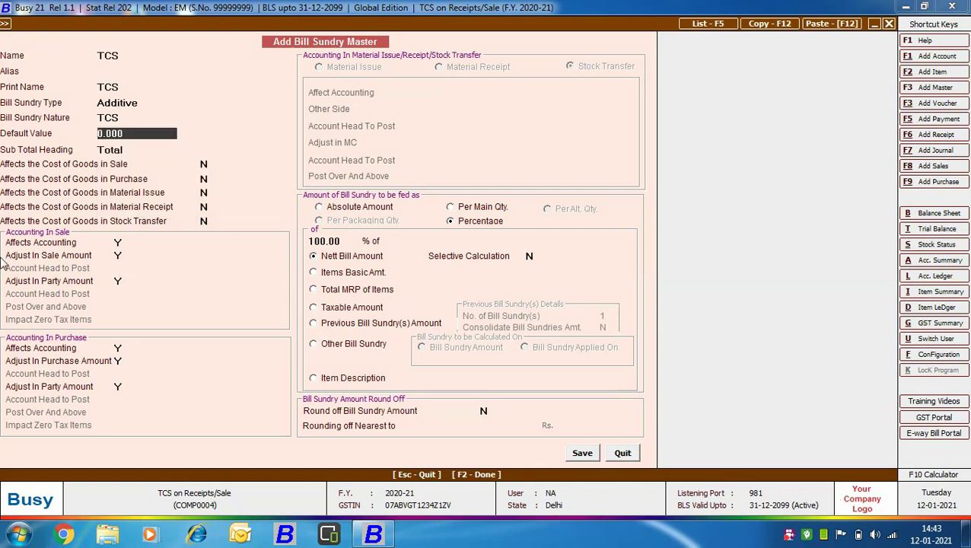
Step: For accounting in sale, set Adjust In Sale Amount to N and post to the TCS (Tax Collected at Source) account
{"action": "left_click", "coordinate": [120, 255]}
{"action": "type", "text": "N"}
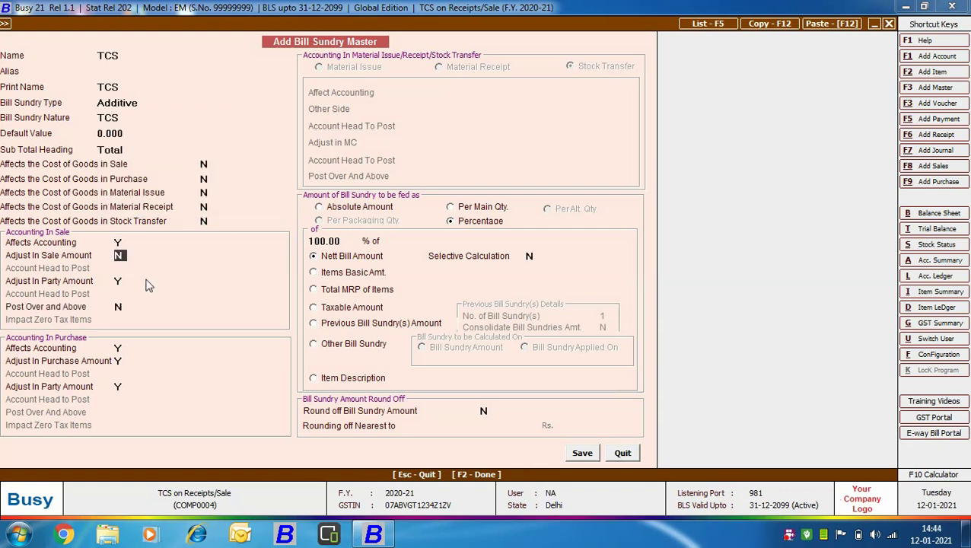
{"action": "key", "text": "Return"}
{"action": "key", "text": "Return"}
{"action": "type", "text": "TC"}
{"action": "key", "text": "Down"}
{"action": "key", "text": "Down"}
{"action": "key", "text": "Down"}
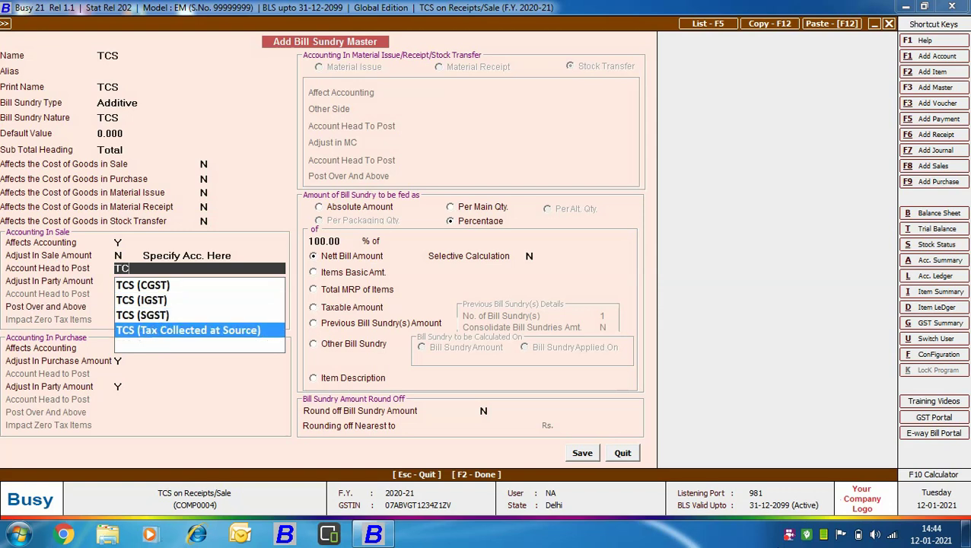
{"action": "key", "text": "Return"}
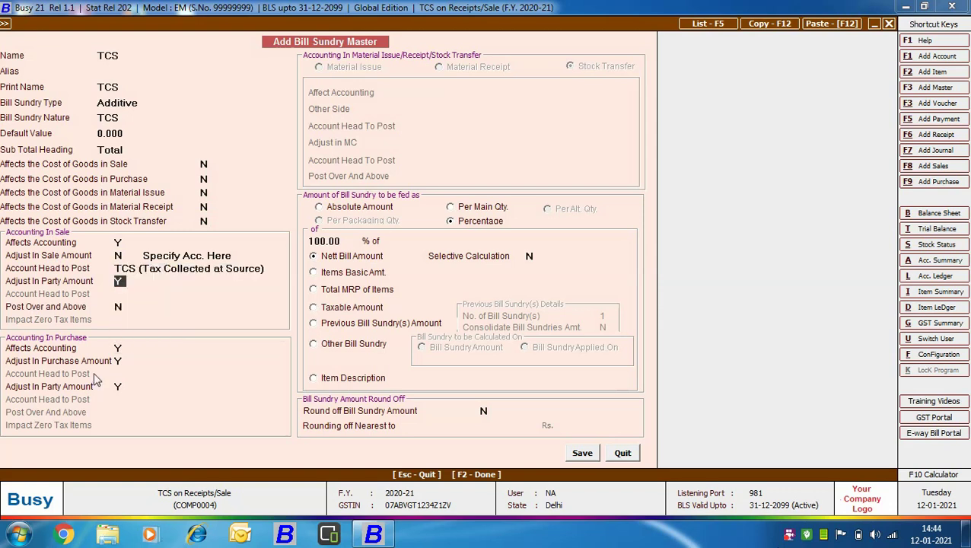
Step: For accounting in purchase, set Adjust In Purchase Amount to N and post to the TCS (Tax Collected at Source) account
{"action": "left_click", "coordinate": [119, 360]}
{"action": "type", "text": "N"}
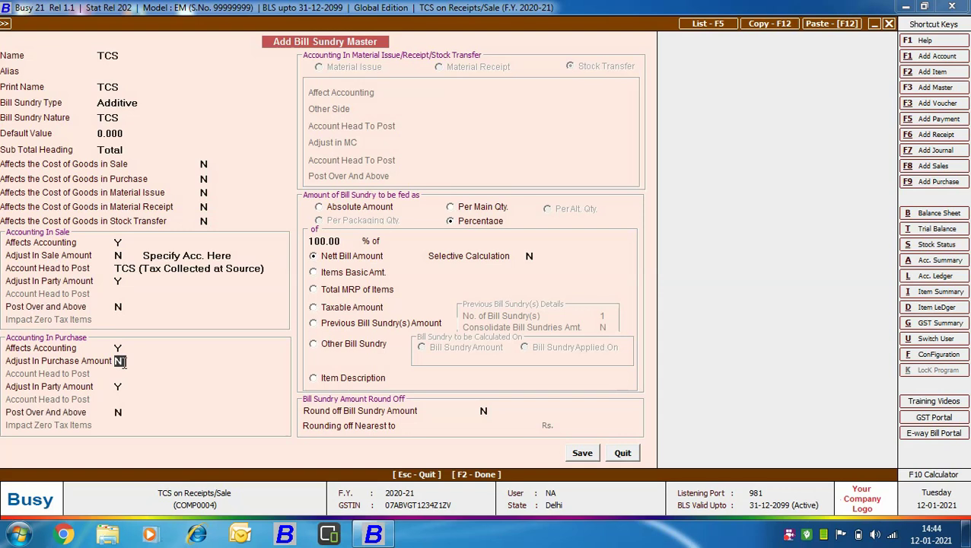
{"action": "key", "text": "Return"}
{"action": "key", "text": "Return"}
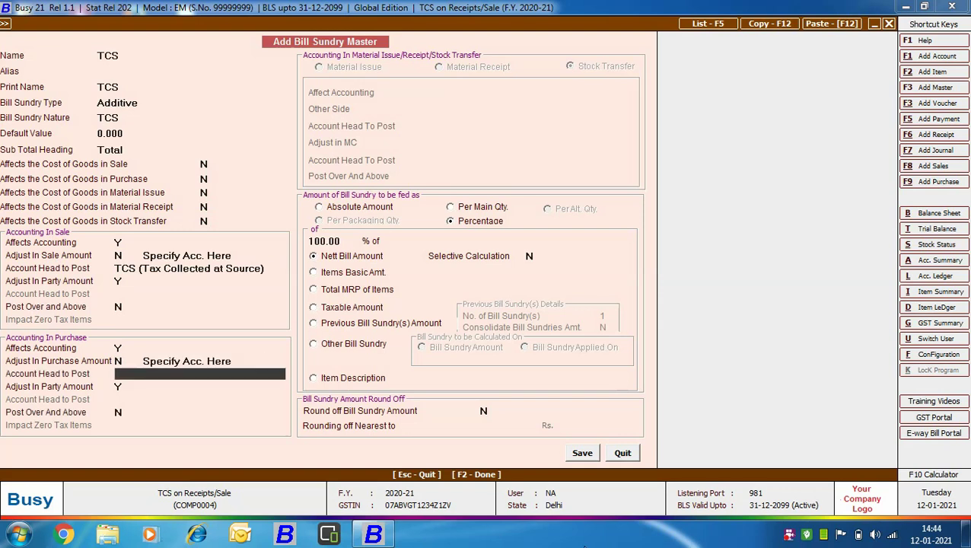
{"action": "type", "text": "TC"}
{"action": "key", "text": "Down"}
{"action": "key", "text": "Down"}
{"action": "key", "text": "Down"}
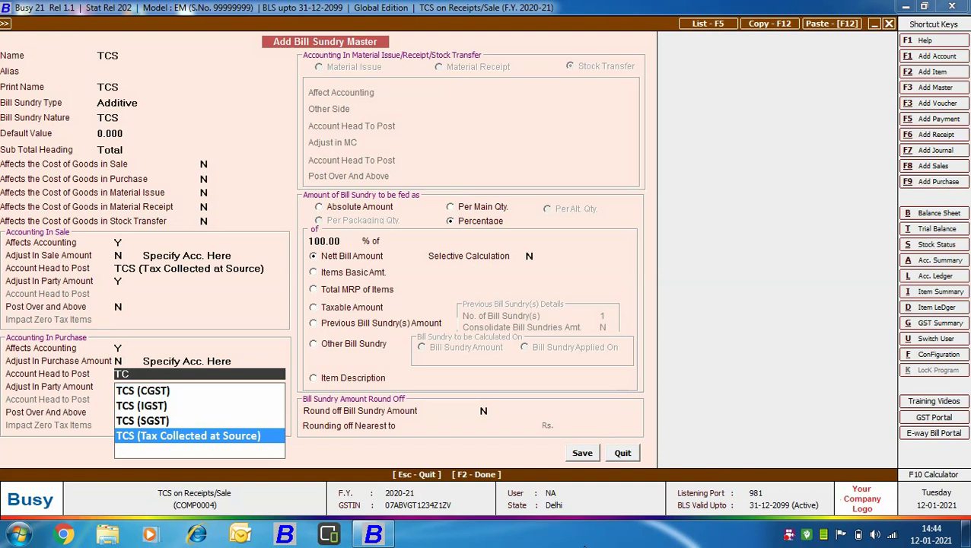
{"action": "key", "text": "Return"}
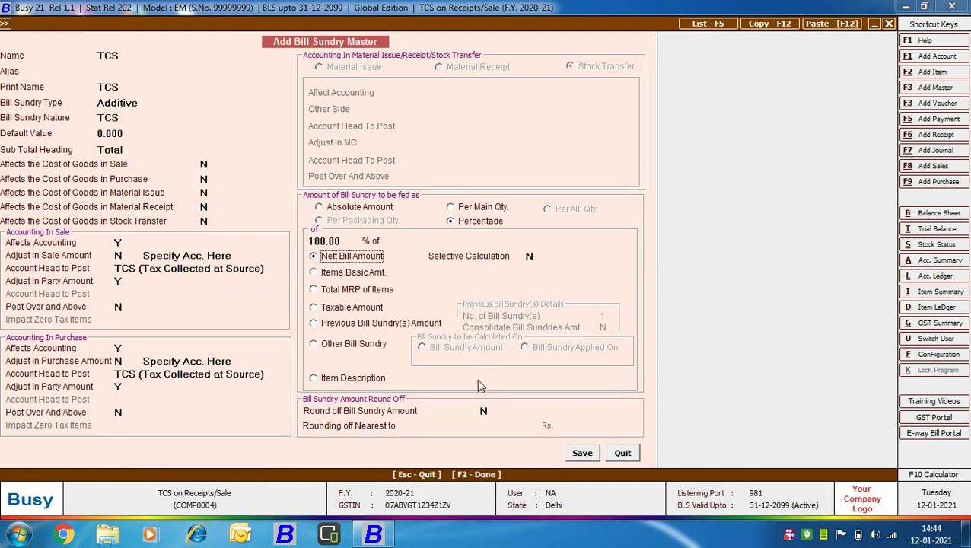
Step: Enable automatic rounding of the bill sundry amount to the nearest Rs. 1, and save and close the master
{"action": "left_click", "coordinate": [483, 411]}
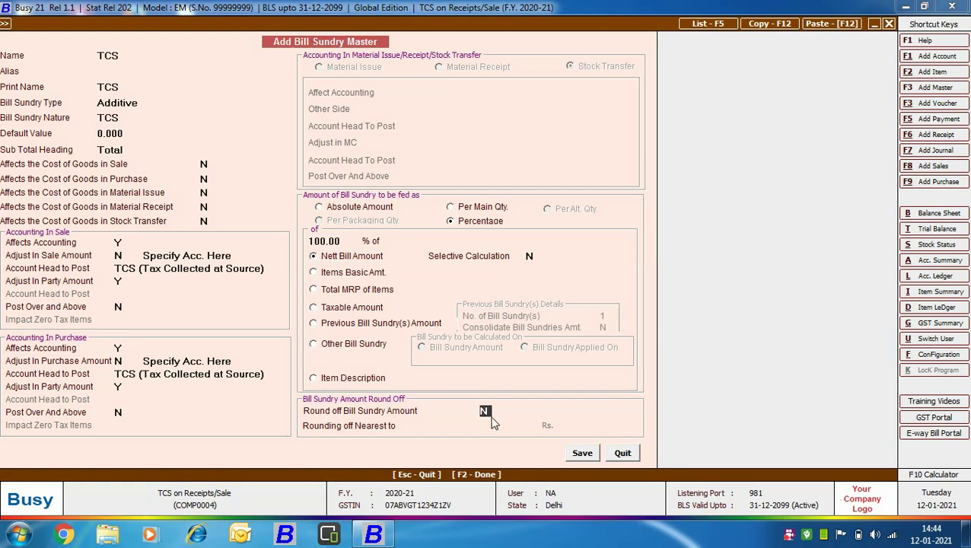
{"action": "key", "text": "y"}
{"action": "key", "text": "Down"}
{"action": "key", "text": "Down"}
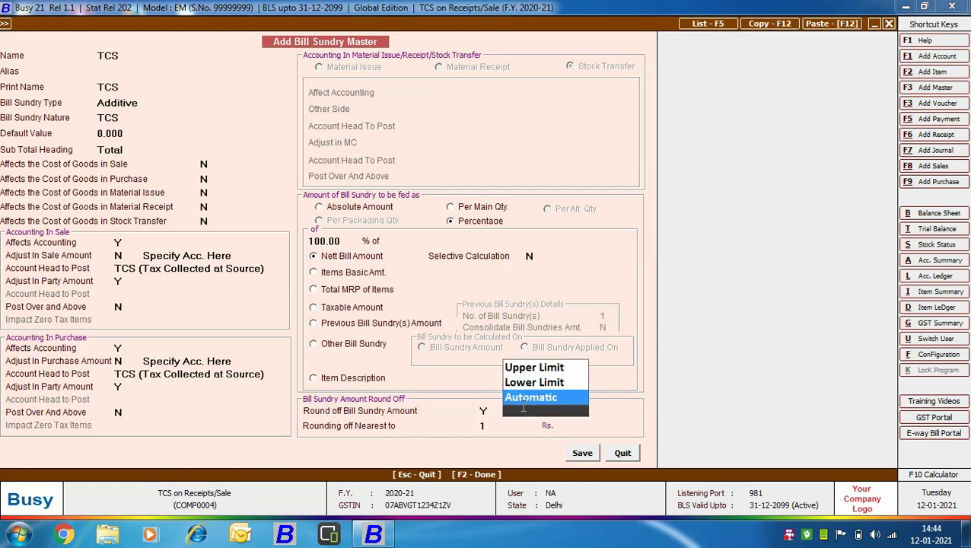
{"action": "key", "text": "Return"}
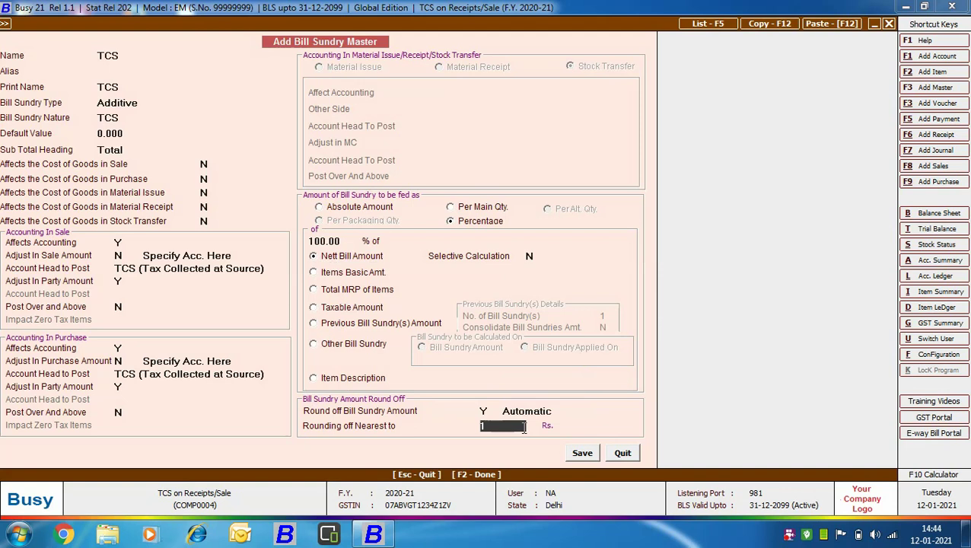
{"action": "left_click", "coordinate": [577, 453]}
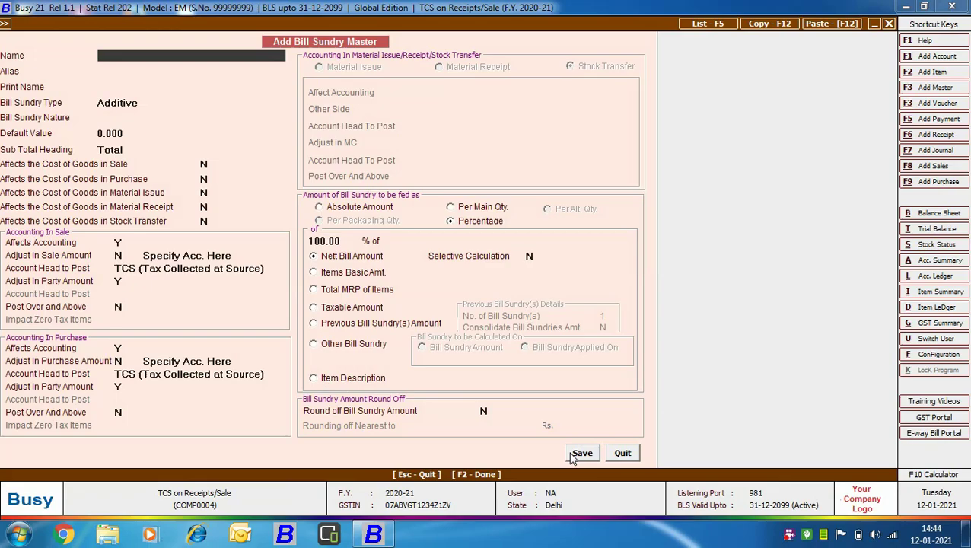
{"action": "left_click", "coordinate": [623, 453]}
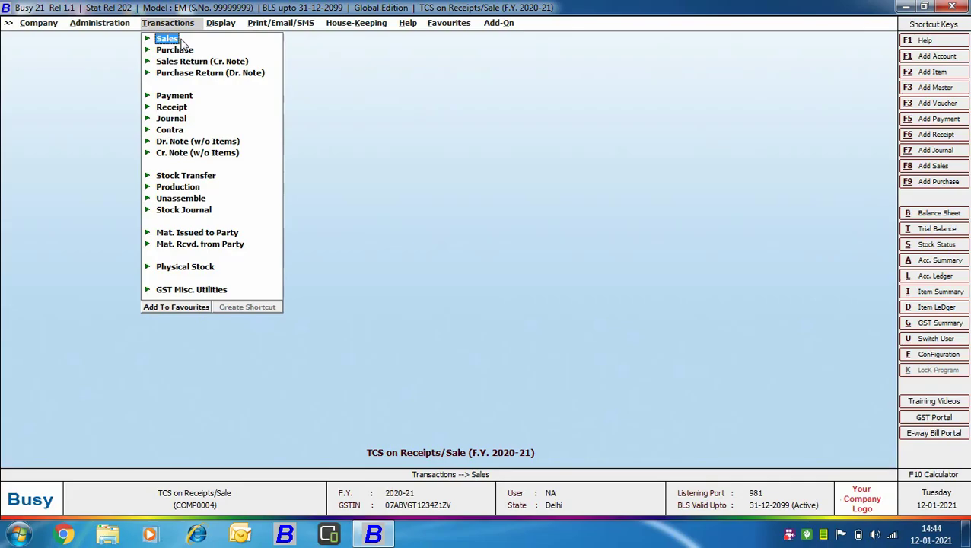
Step: Start a new sales voucher in series DEL dated 01-10-2020 for the party A.B. Traders - DEL
{"action": "left_click", "coordinate": [171, 40]}
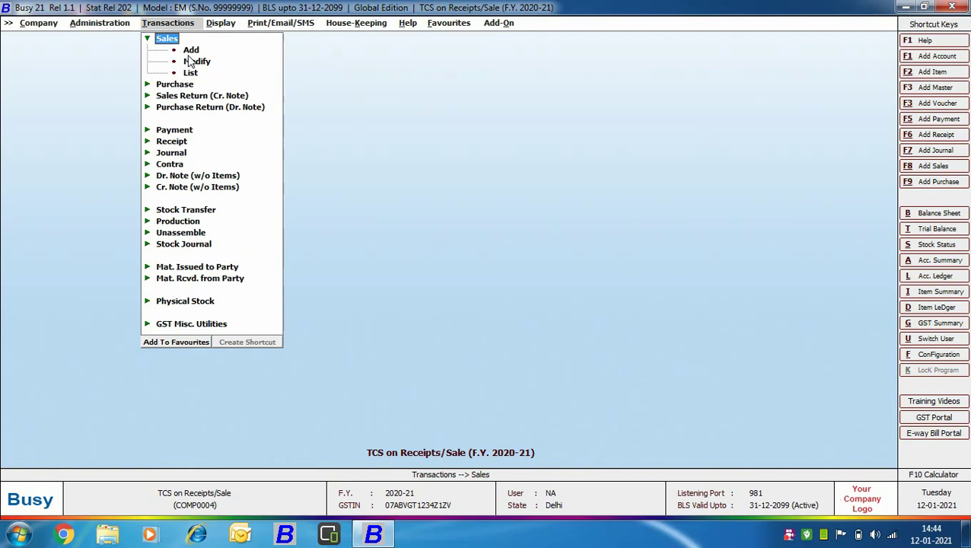
{"action": "left_click", "coordinate": [192, 50]}
{"action": "left_click", "coordinate": [192, 50]}
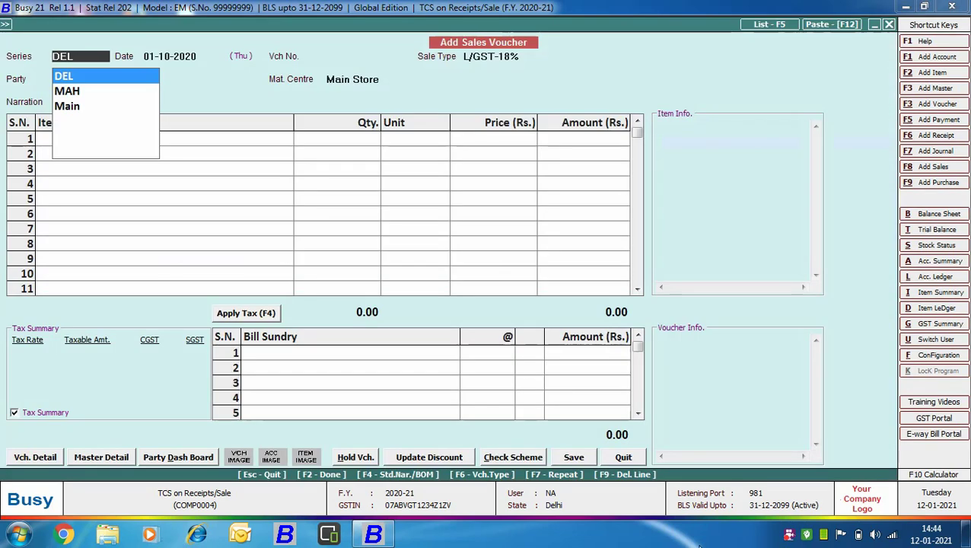
{"action": "key", "text": "Return"}
{"action": "key", "text": "Return"}
{"action": "key", "text": "Return"}
{"action": "type", "text": "AB"}
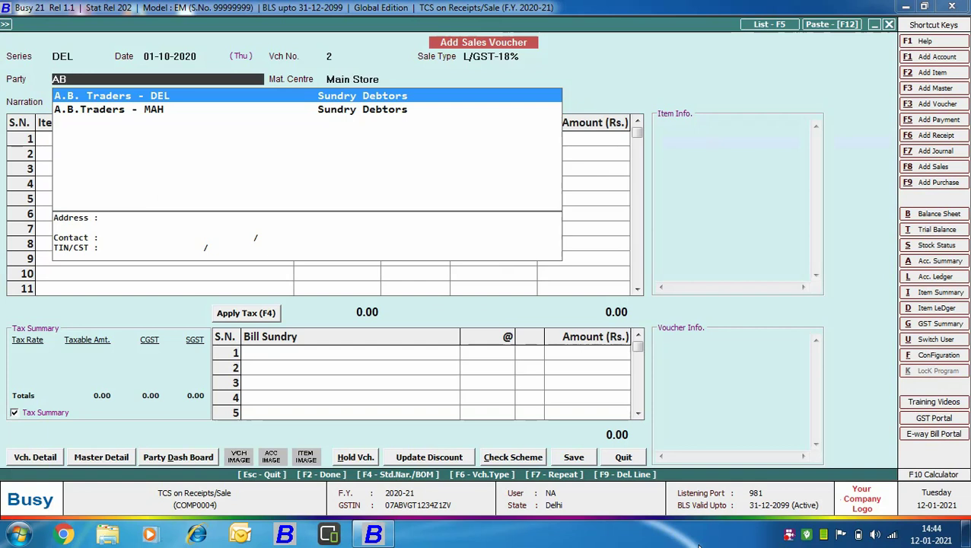
{"action": "key", "text": "Return"}
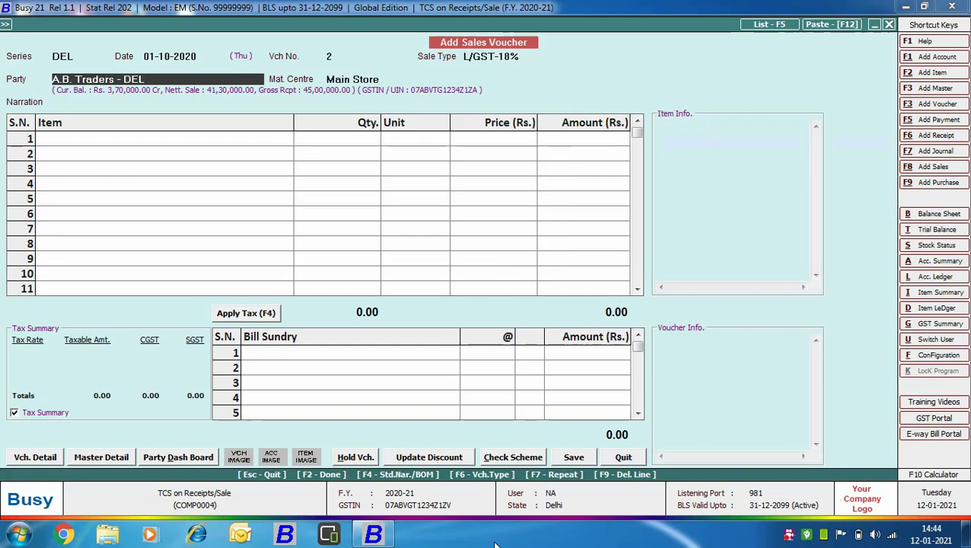
Step: Check the party's account master without changing it, and set the sales voucher's material centre to DEL
{"action": "key", "text": "F3"}
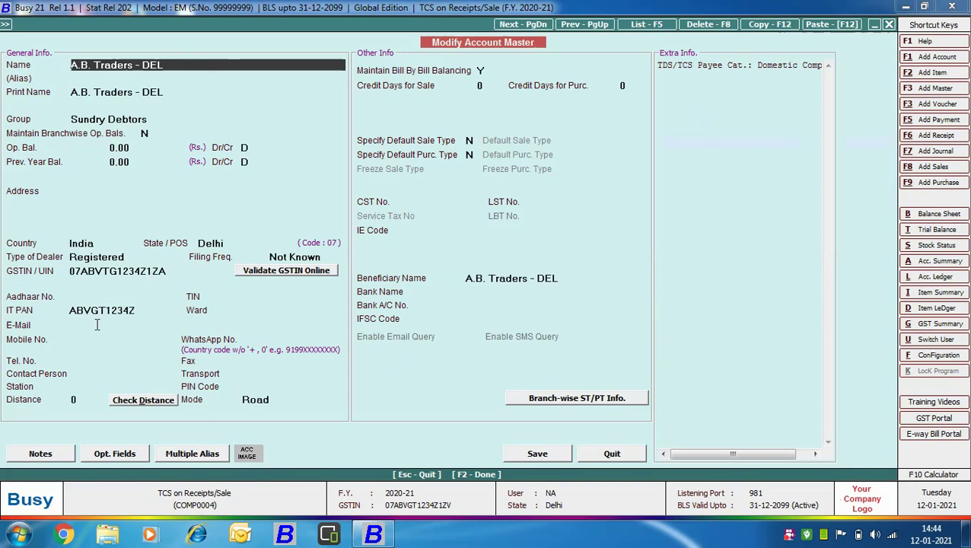
{"action": "left_click", "coordinate": [612, 454]}
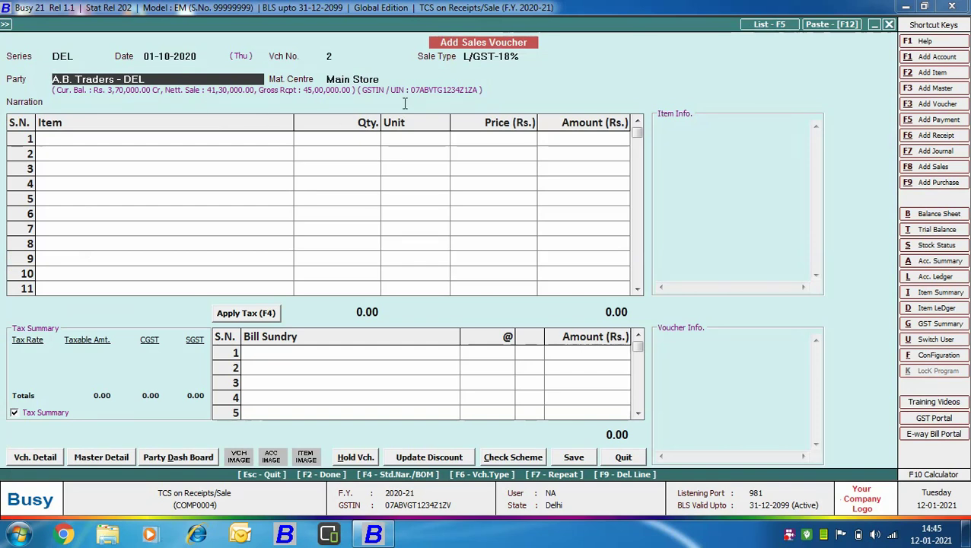
{"action": "key", "text": "Return"}
{"action": "type", "text": "DE"}
{"action": "key", "text": "Return"}
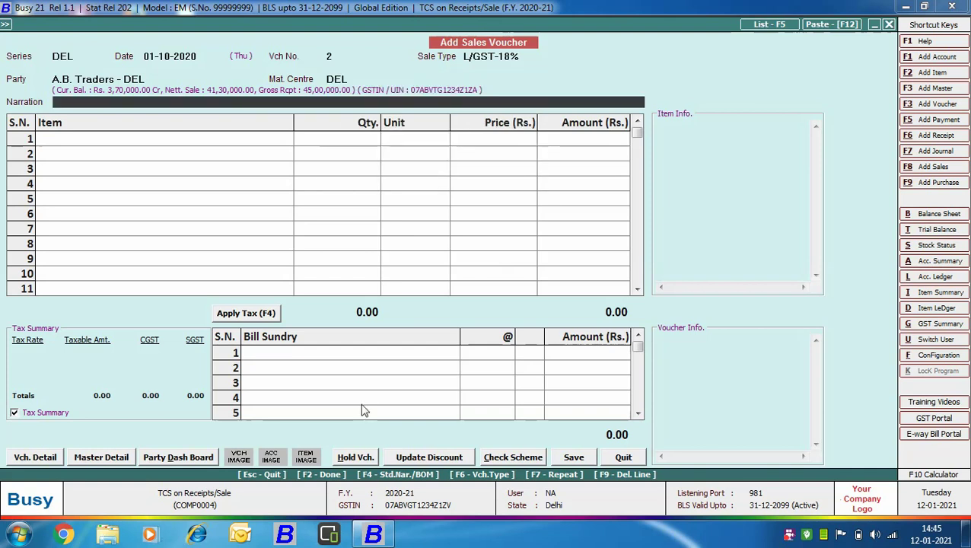
Step: Add the item Item to the sales voucher with quantity 1 Pcs. at a price of Rs. 1,00,000
{"action": "key", "text": "Return"}
{"action": "type", "text": "ITE"}
{"action": "key", "text": "Return"}
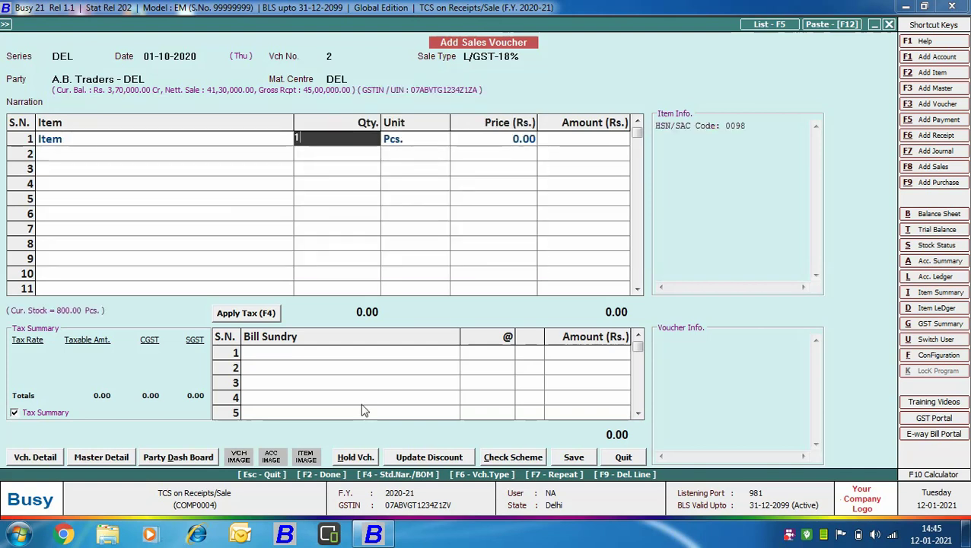
{"action": "type", "text": "1"}
{"action": "key", "text": "Return"}
{"action": "key", "text": "Return"}
{"action": "type", "text": "1,00,000"}
{"action": "key", "text": "Return"}
Step: Finish the item entry, apply CGST and SGST at 9% each, and save the sales voucher
{"action": "key", "text": "Return"}
{"action": "key", "text": "Return"}
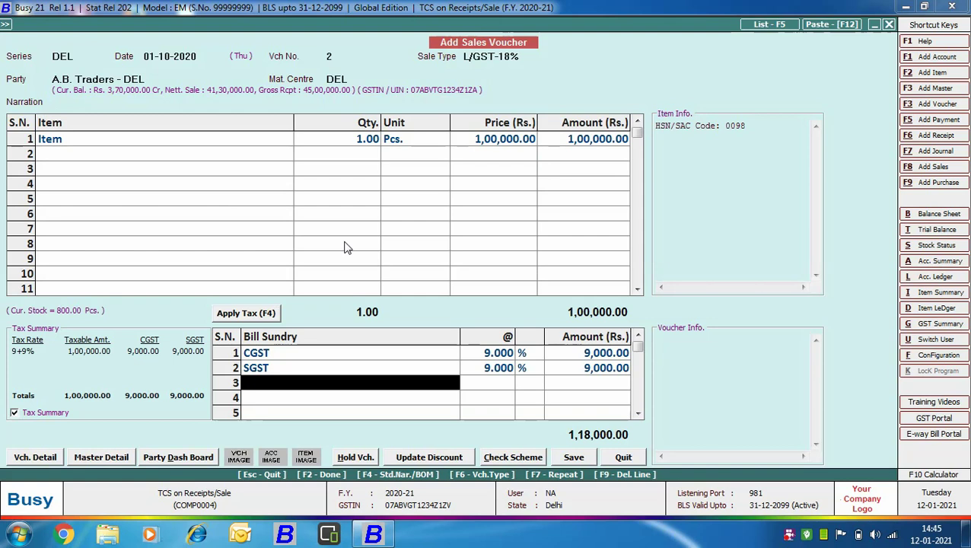
{"action": "key", "text": "Return"}
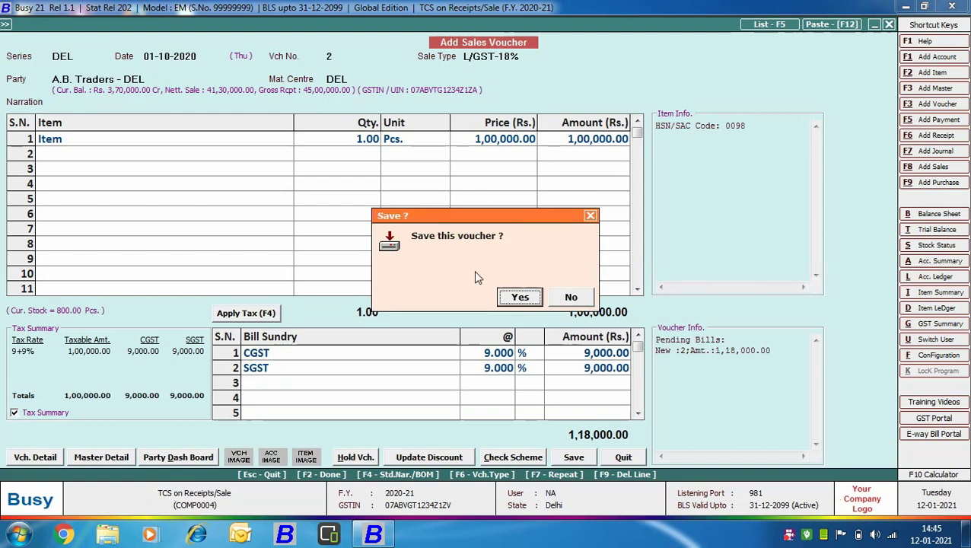
{"action": "left_click", "coordinate": [511, 297]}
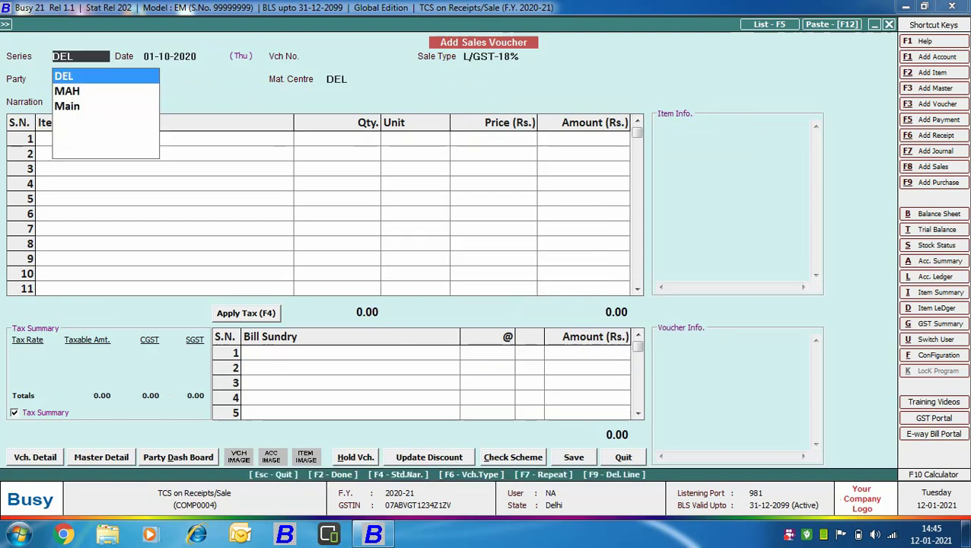
Step: Start a sales voucher in series MAH dated 01-10-2020 with sale type I/GST-18% and party A.B.Traders - MAH
{"action": "key", "text": "Down"}
{"action": "key", "text": "Return"}
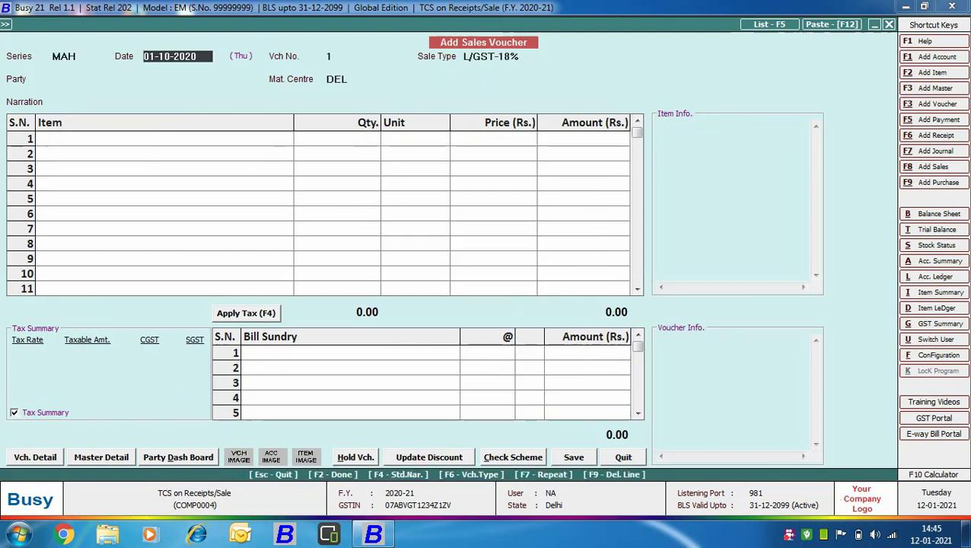
{"action": "key", "text": "Return"}
{"action": "key", "text": "Down"}
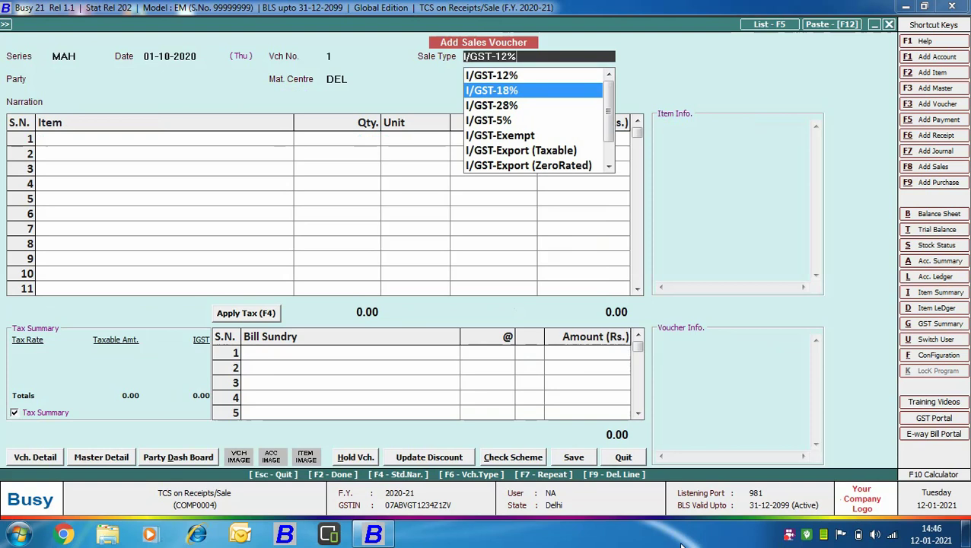
{"action": "key", "text": "Return"}
{"action": "type", "text": "ab"}
{"action": "key", "text": "Down"}
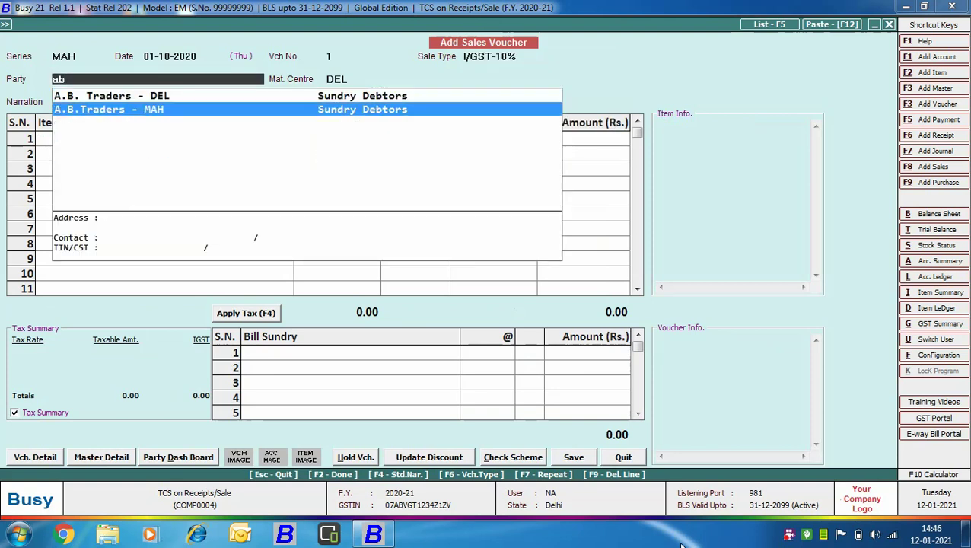
{"action": "key", "text": "Return"}
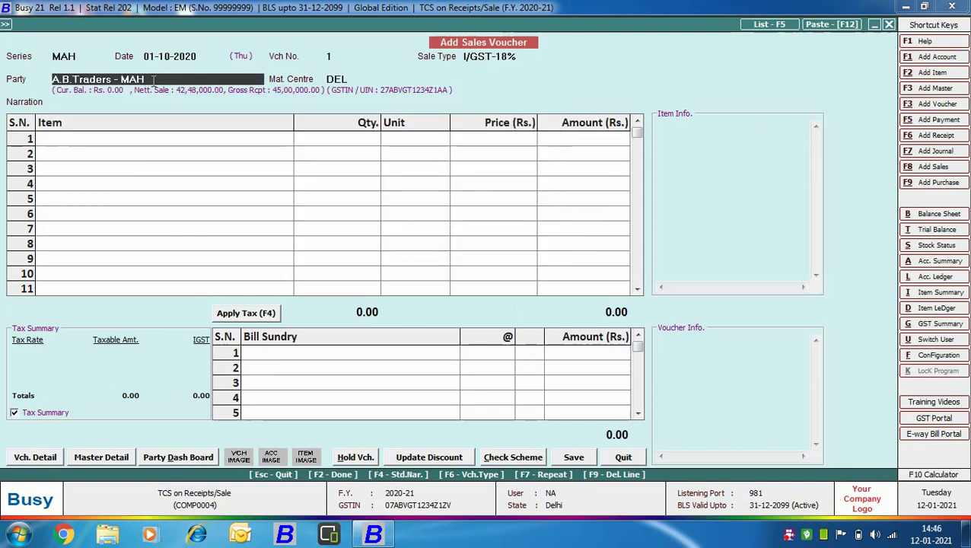
Step: Check the account master of A.B.Traders - MAH without changing it, and set the voucher's material centre to MAH
{"action": "double_click", "coordinate": [153, 81]}
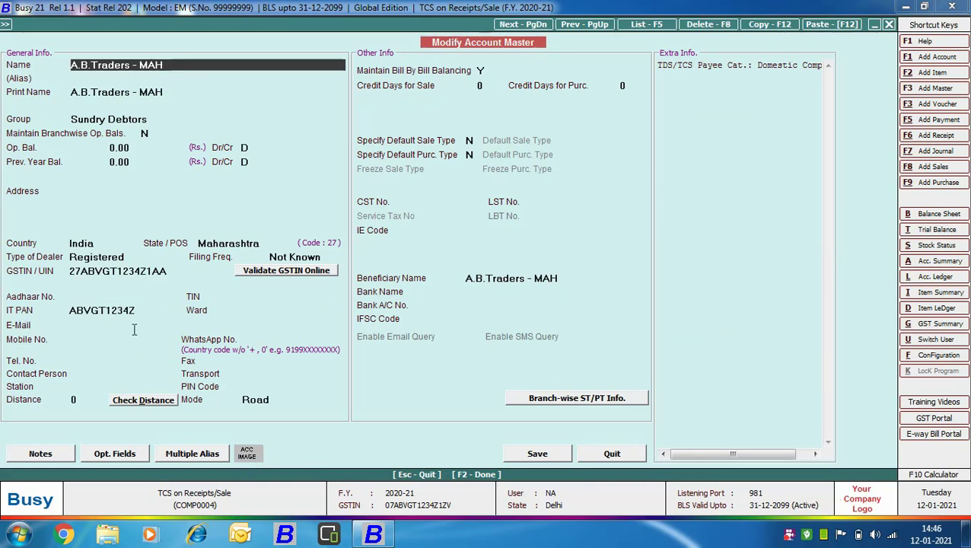
{"action": "left_click", "coordinate": [614, 455]}
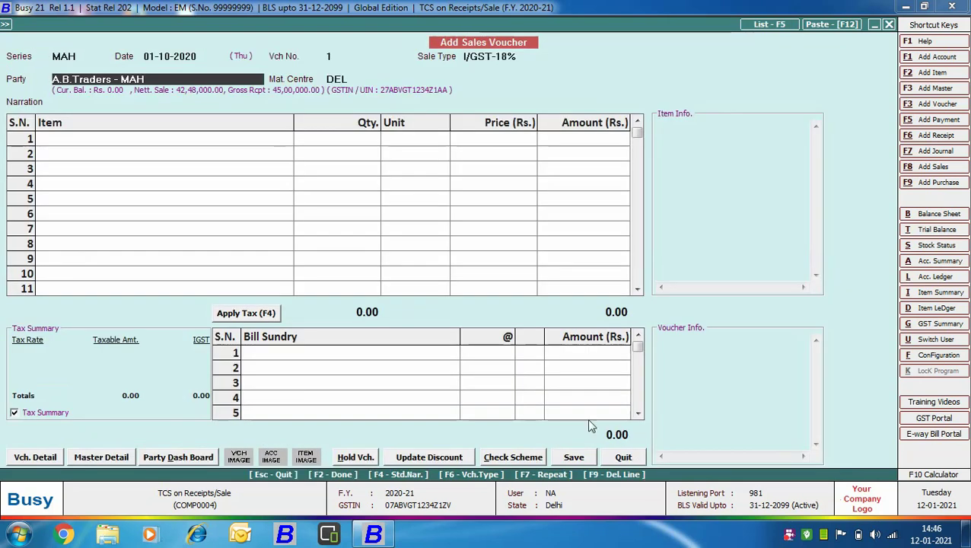
{"action": "key", "text": "Return"}
{"action": "type", "text": "M"}
{"action": "key", "text": "Return"}
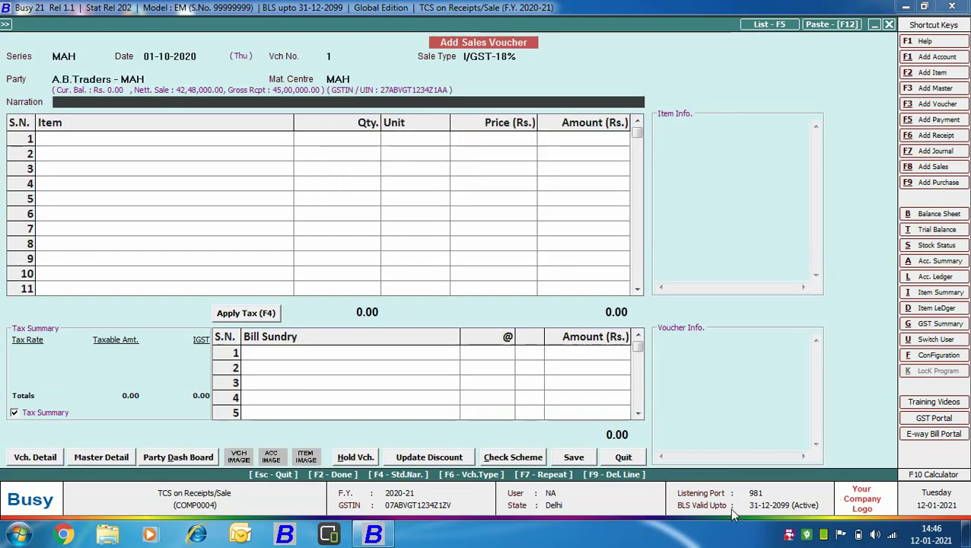
Step: Add the item Item to the MAH voucher with quantity 1 Pcs. at a price of Rs. 10,00,000
{"action": "key", "text": "Return"}
{"action": "key", "text": "Return"}
{"action": "key", "text": "Return"}
{"action": "type", "text": "1"}
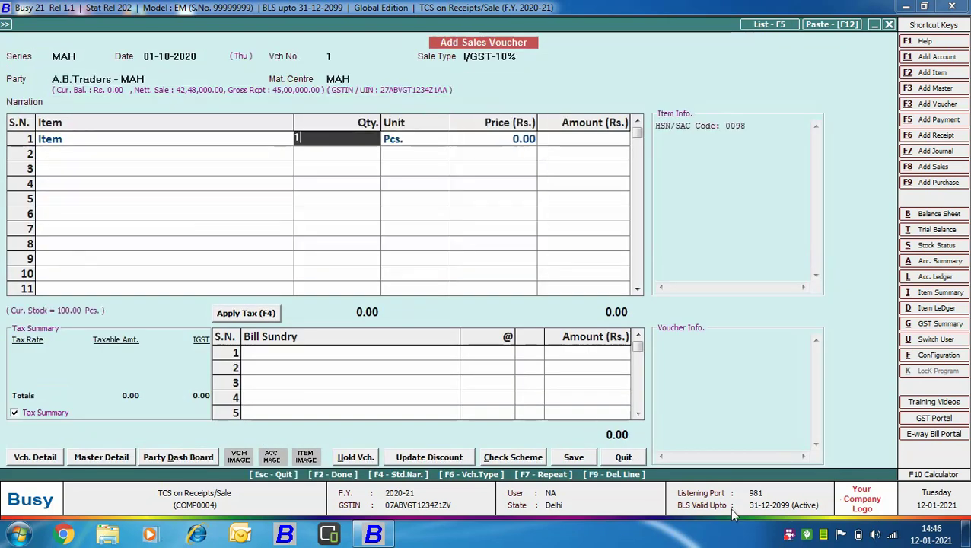
{"action": "key", "text": "Return"}
{"action": "key", "text": "Return"}
{"action": "type", "text": "1000000"}
{"action": "key", "text": "Return"}
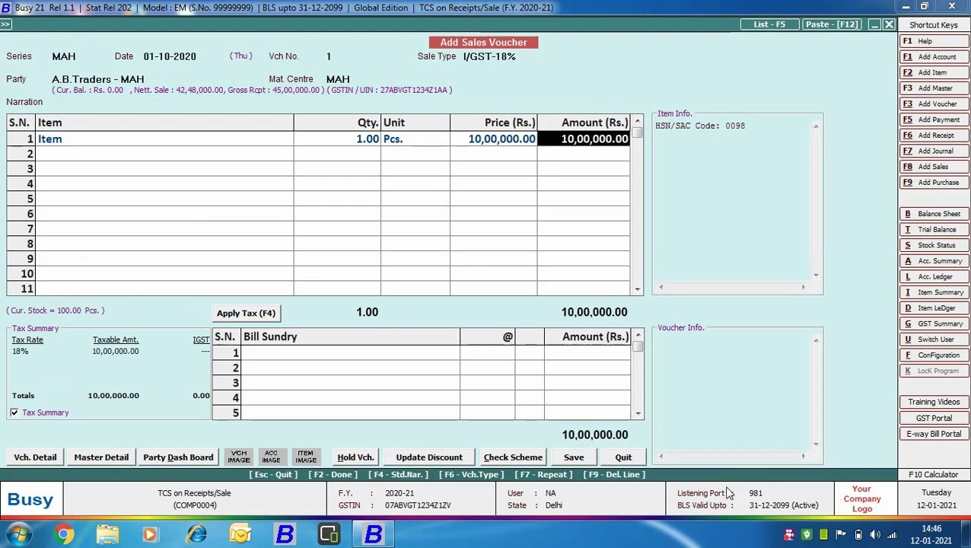
Step: Add the IGST bill sundry at 18% and agree to apply TCS to the sales voucher
{"action": "key", "text": "Return"}
{"action": "key", "text": "Return"}
{"action": "type", "text": "ig"}
{"action": "key", "text": "Return"}
{"action": "key", "text": "Return"}
{"action": "key", "text": "Return"}
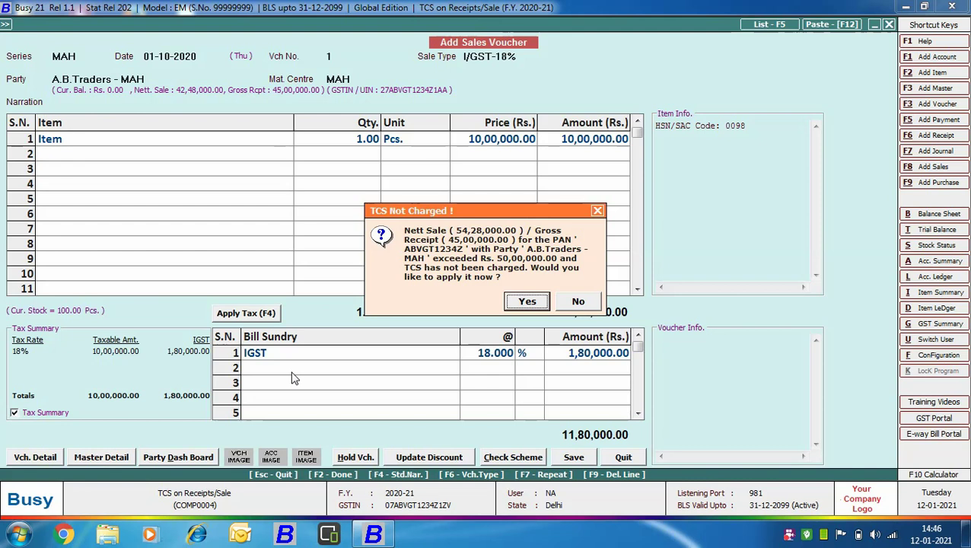
{"action": "left_click", "coordinate": [528, 302]}
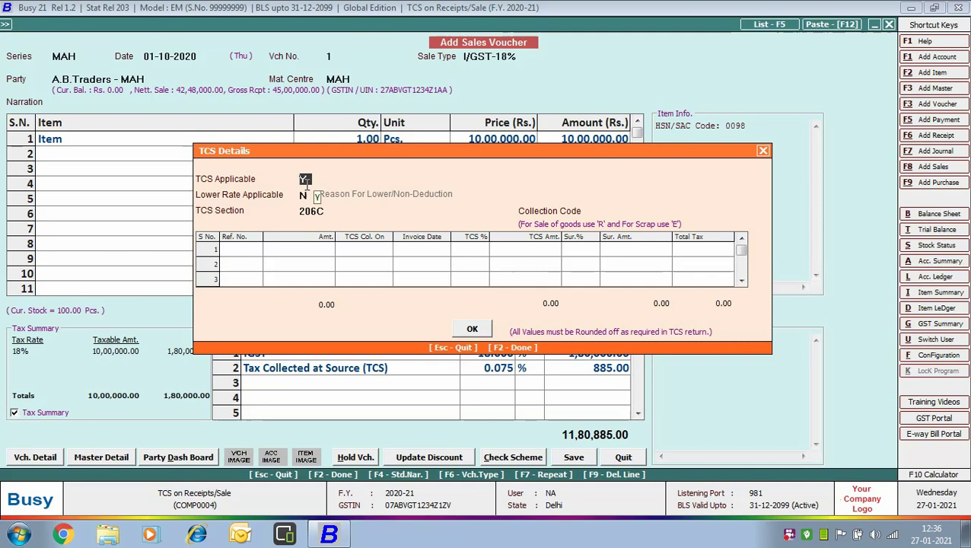
Step: In the TCS details, keep TCS Applicable Y and Lower Rate Applicable N, and enter collection code 1H
{"action": "key", "text": "Return"}
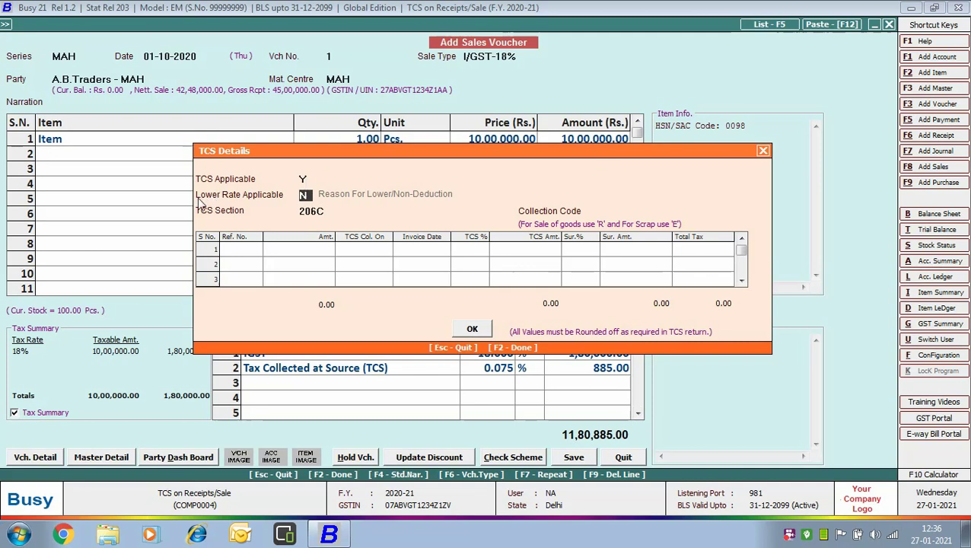
{"action": "key", "text": "Return"}
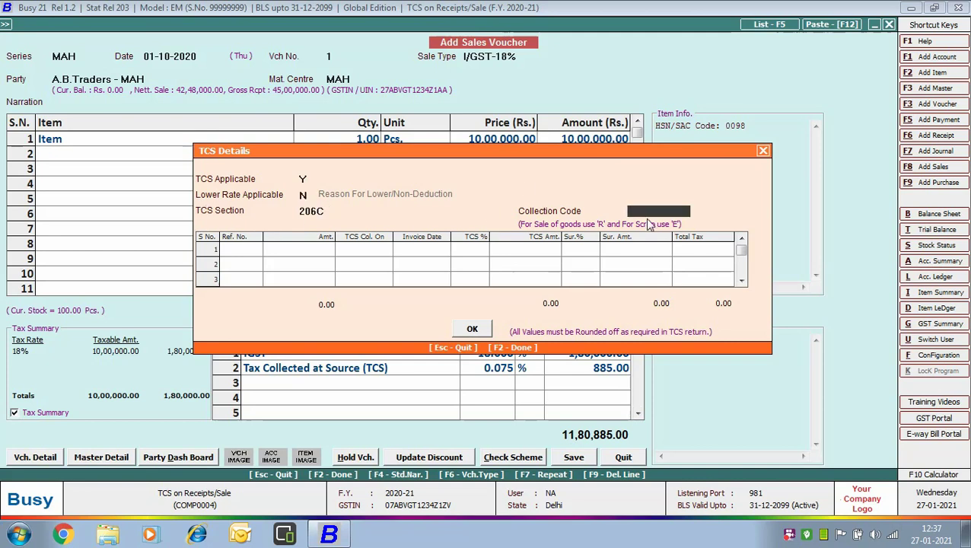
{"action": "type", "text": "1H"}
{"action": "key", "text": "Return"}
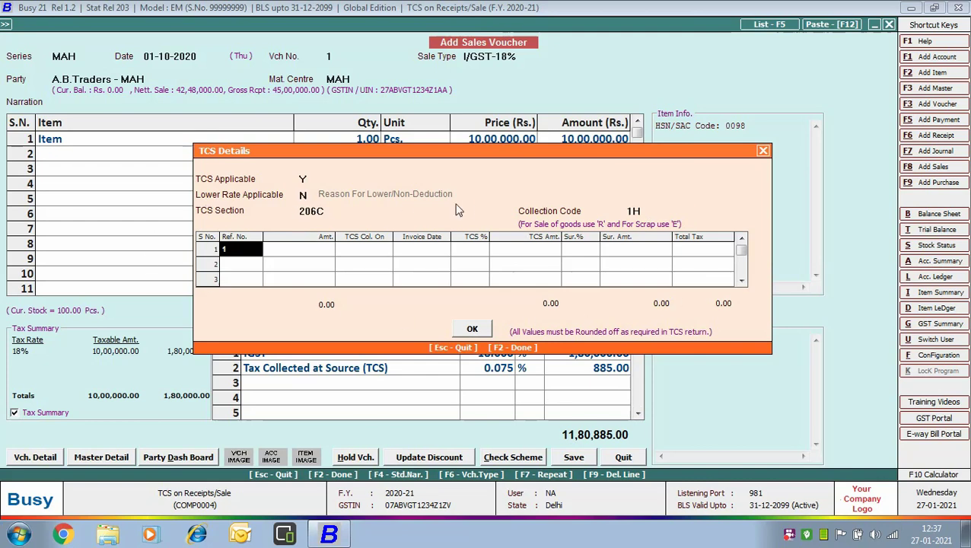
Step: Fill the first TCS row for reference 1 with the proposed amounts and 01-10-2020 dates, and save the sales voucher
{"action": "key", "text": "Return"}
{"action": "key", "text": "Return"}
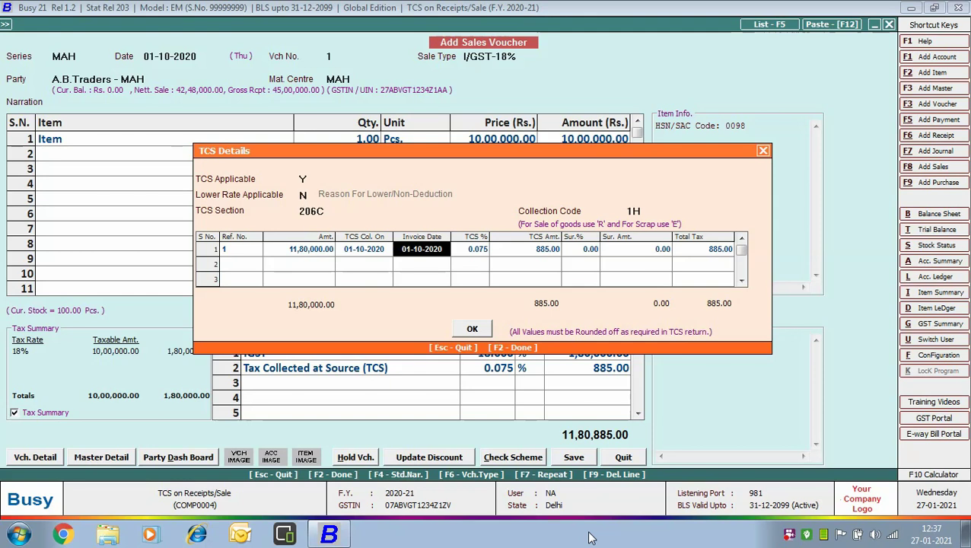
{"action": "key", "text": "Return"}
{"action": "key", "text": "Return"}
{"action": "key", "text": "Return"}
{"action": "key", "text": "Return"}
{"action": "key", "text": "Return"}
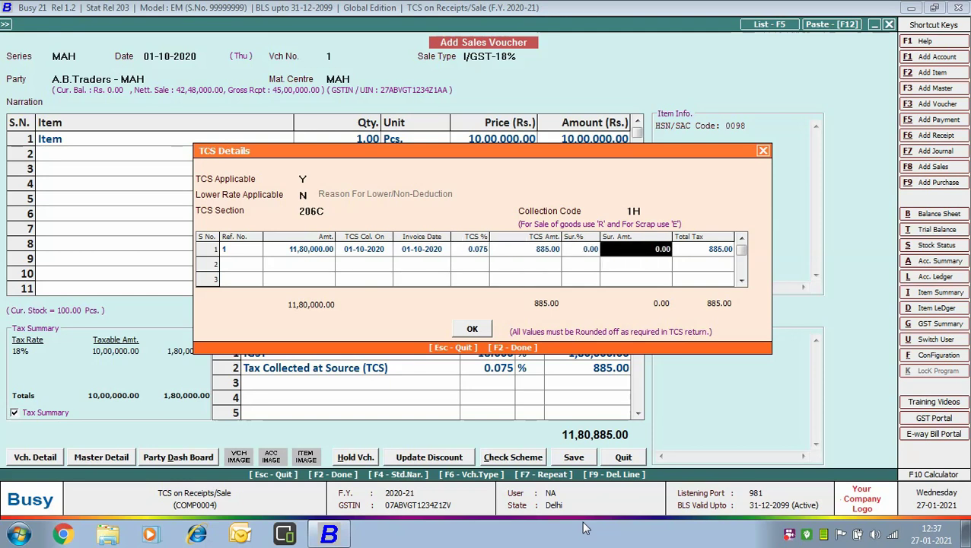
{"action": "left_click", "coordinate": [472, 329]}
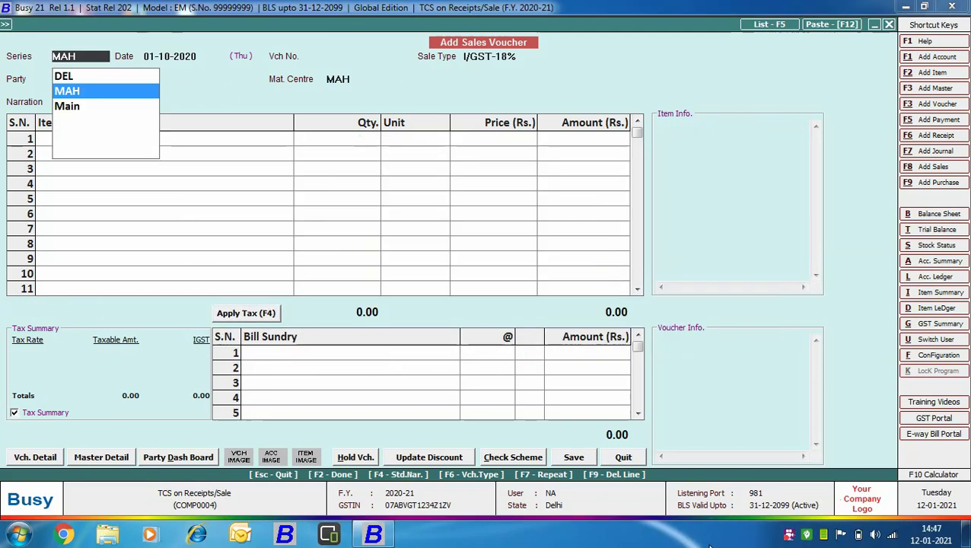
Step: Leave sales entry and start a receipt voucher in series DEL dated 01-10-2020 with GST nature Not Applicable
{"action": "key", "text": "Escape"}
{"action": "key", "text": "Escape"}
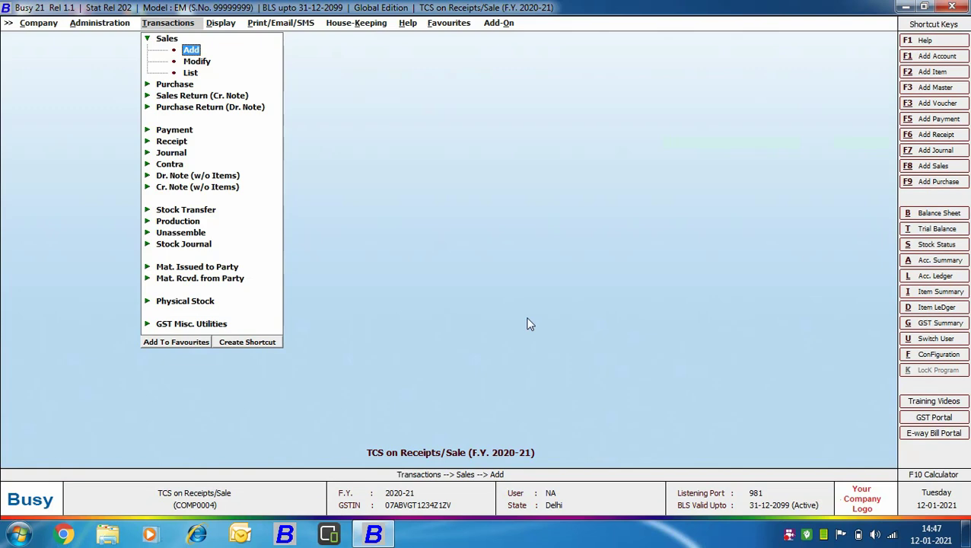
{"action": "left_click", "coordinate": [167, 143]}
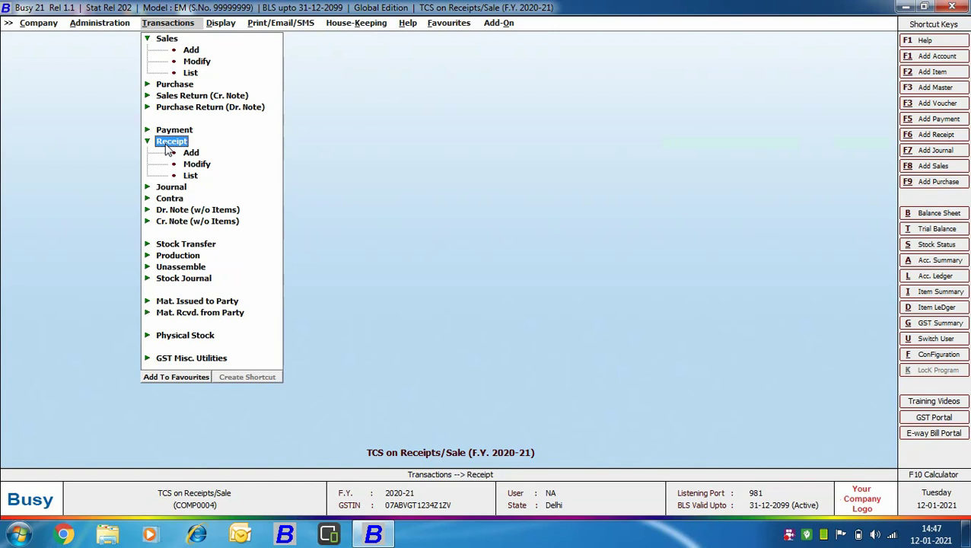
{"action": "left_click", "coordinate": [189, 153]}
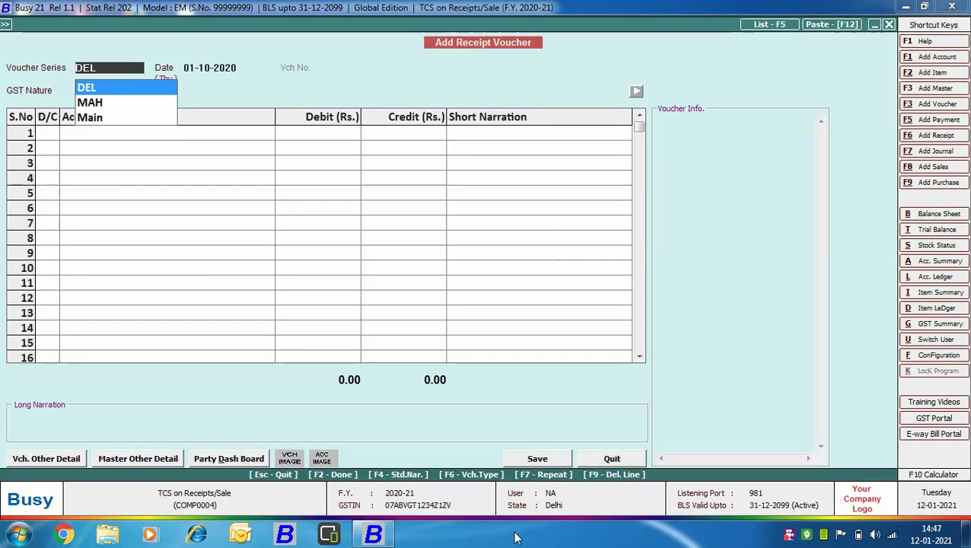
{"action": "key", "text": "Return"}
{"action": "key", "text": "Return"}
{"action": "key", "text": "Return"}
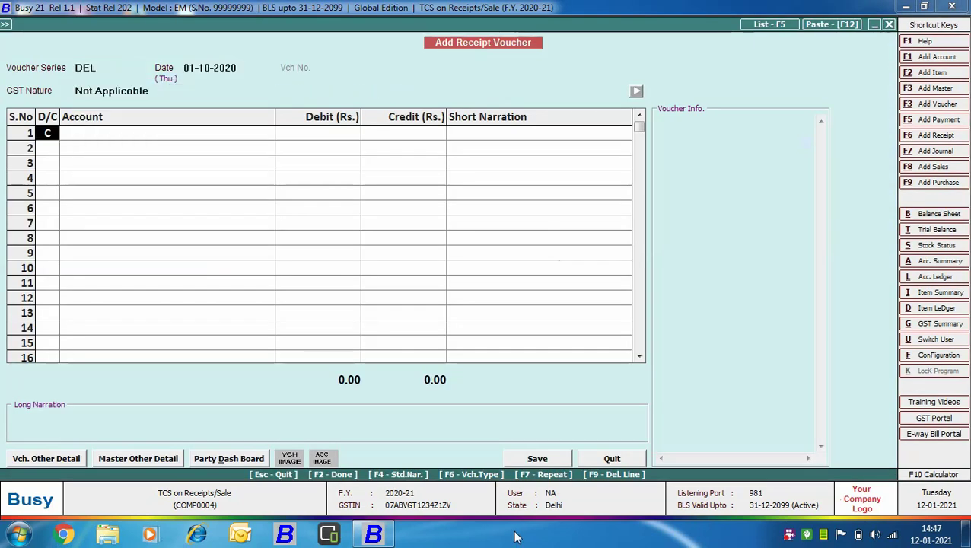
Step: Credit A.B. Traders - DEL with Rs. 10,00,000 and debit the same amount to State Bank of India
{"action": "key", "text": "Return"}
{"action": "type", "text": "aB"}
{"action": "key", "text": "Return"}
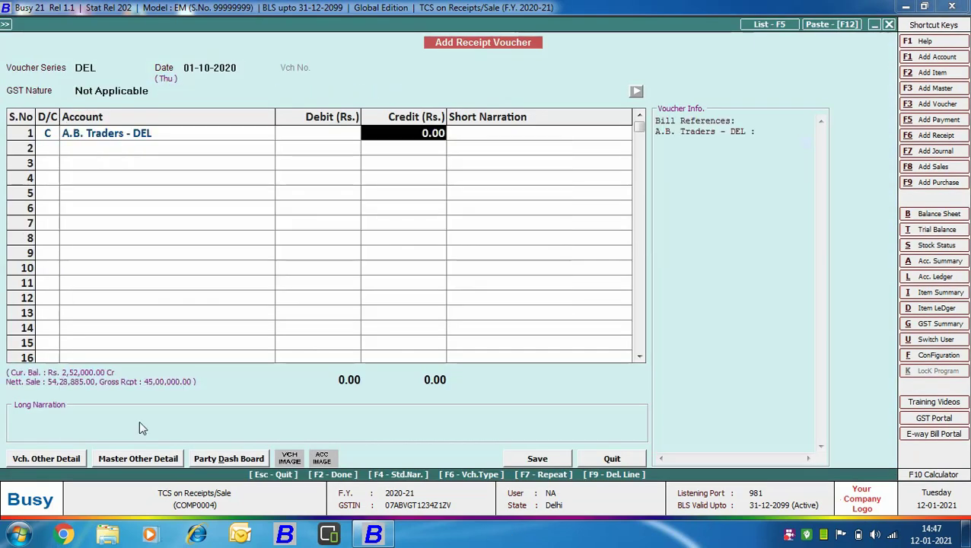
{"action": "type", "text": "1000000"}
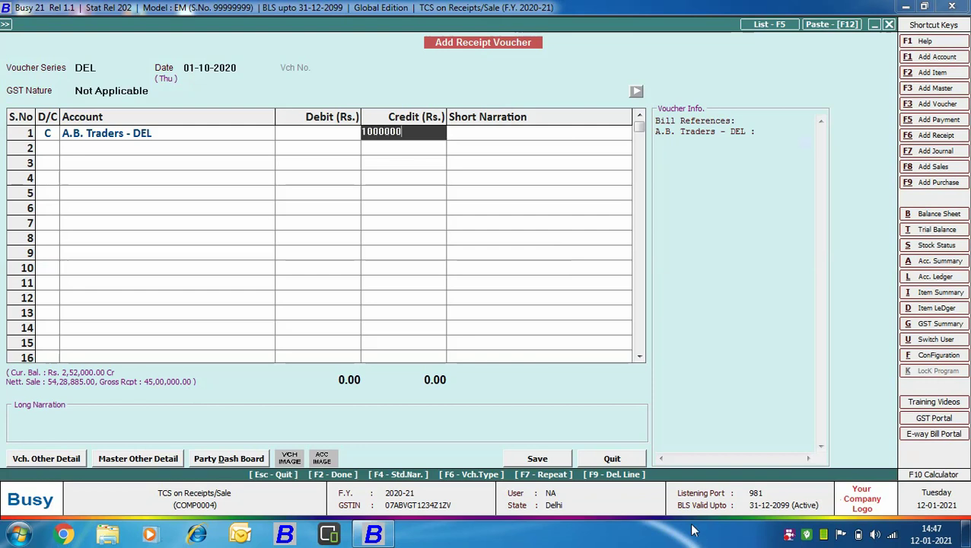
{"action": "key", "text": "Return"}
{"action": "key", "text": "Return"}
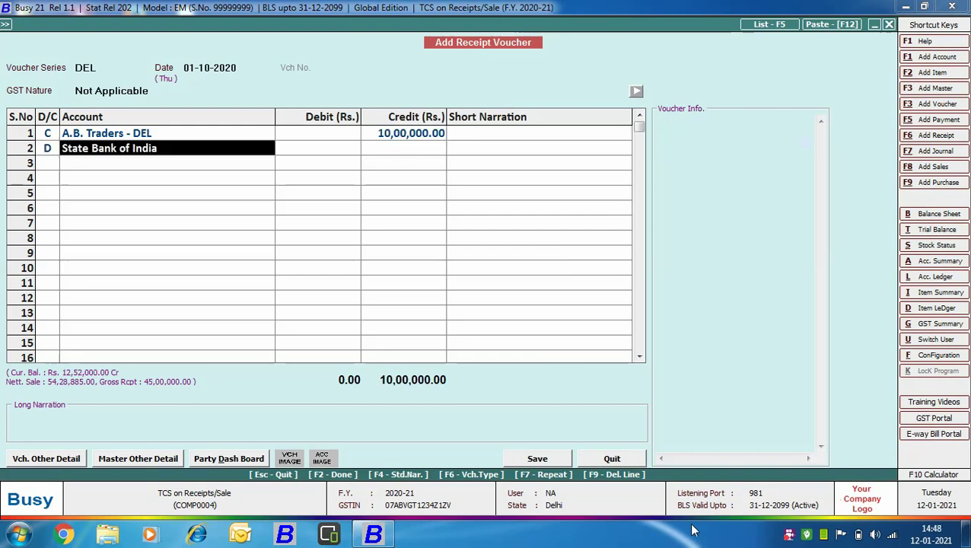
{"action": "key", "text": "Return"}
{"action": "key", "text": "Return"}
{"action": "key", "text": "Return"}
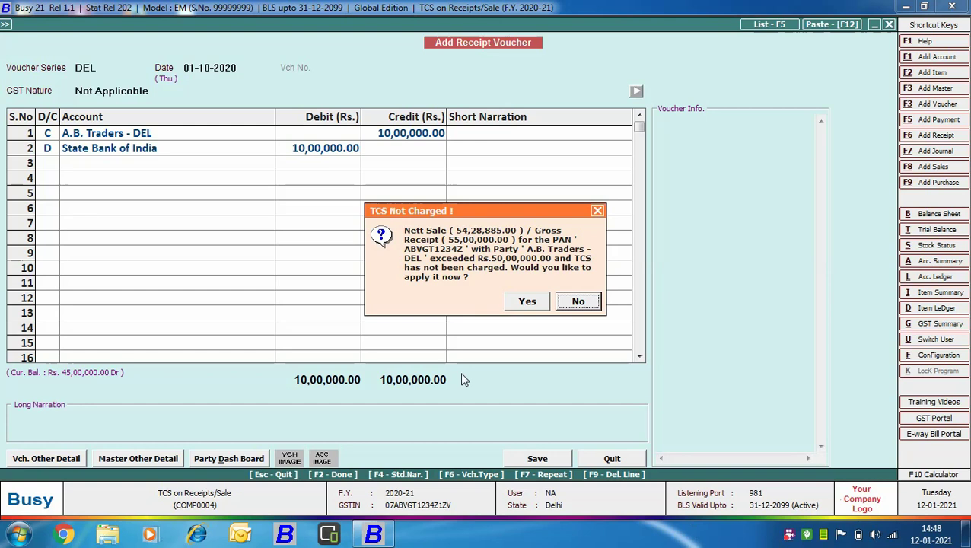
Step: Apply TCS to the receipt, start saving it, and accept TCS Applicable Y, Lower Rate Applicable N, section 206C and collection code 1H
{"action": "left_click", "coordinate": [528, 302]}
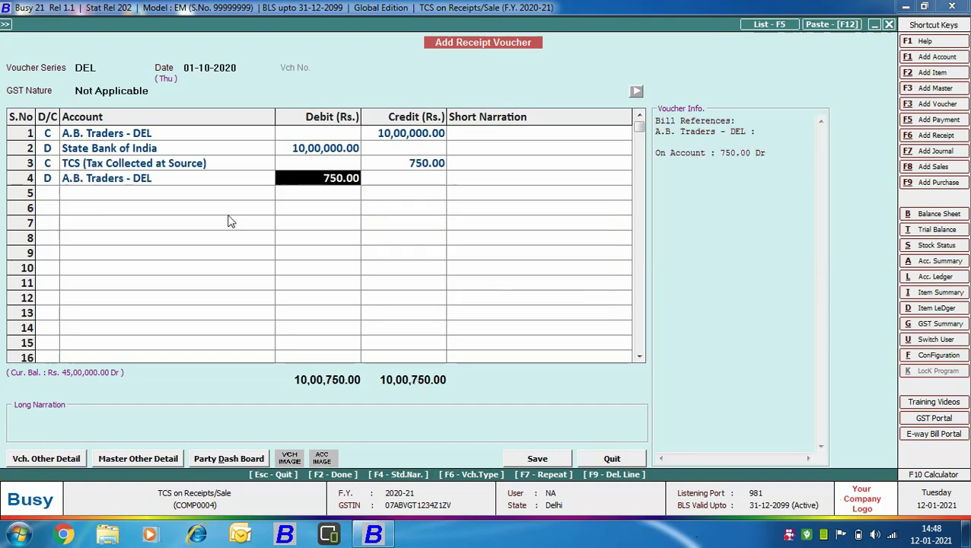
{"action": "left_click", "coordinate": [556, 461]}
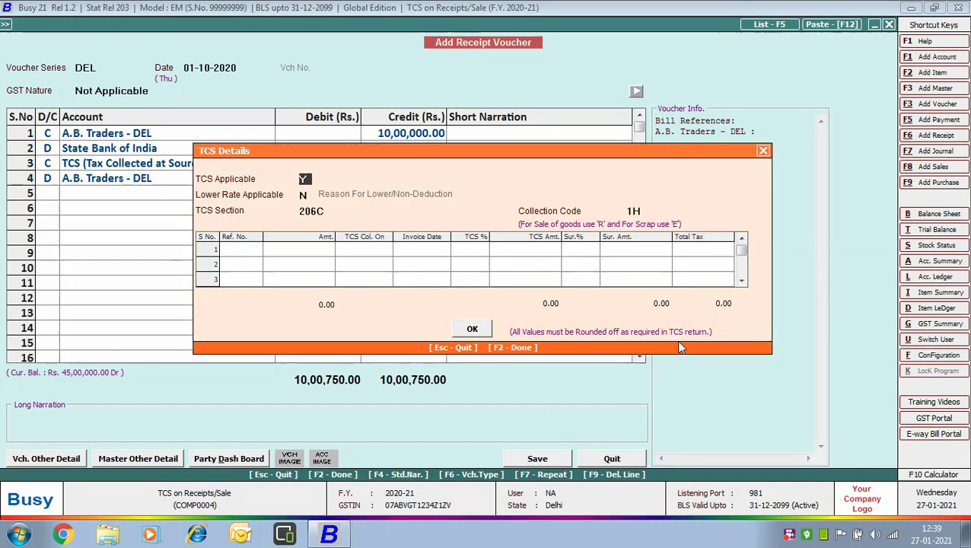
{"action": "key", "text": "Return"}
{"action": "key", "text": "Return"}
{"action": "key", "text": "Return"}
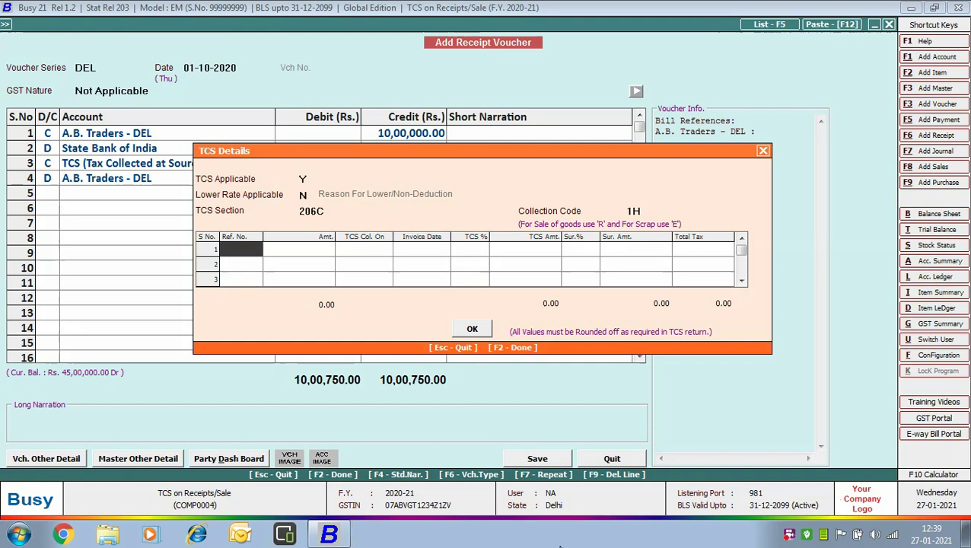
Step: Fill the first TCS row with reference 001, accepting the proposed 10,00,000 amount, 01-10-2020 dates, 0.075% rate and 750 tax
{"action": "type", "text": "001"}
{"action": "key", "text": "Return"}
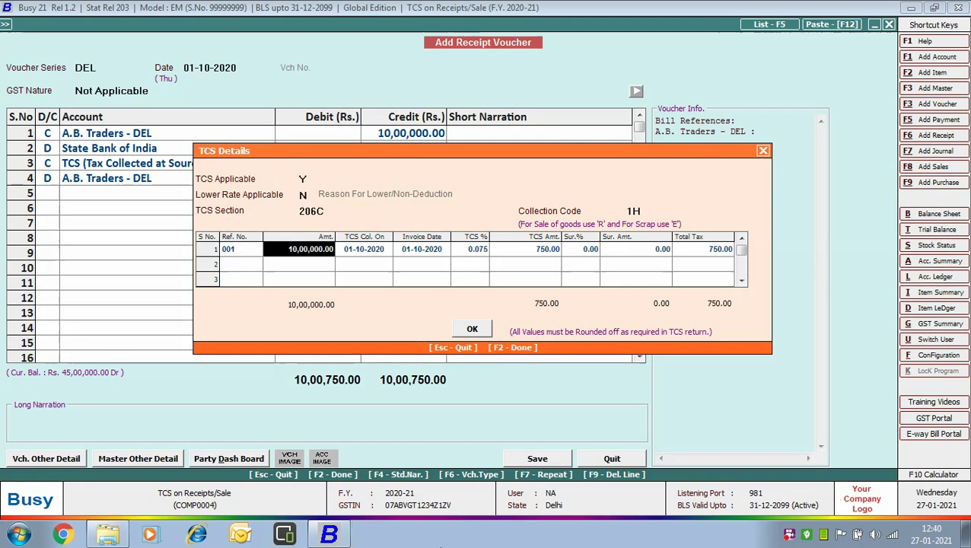
{"action": "key", "text": "Return"}
{"action": "key", "text": "Return"}
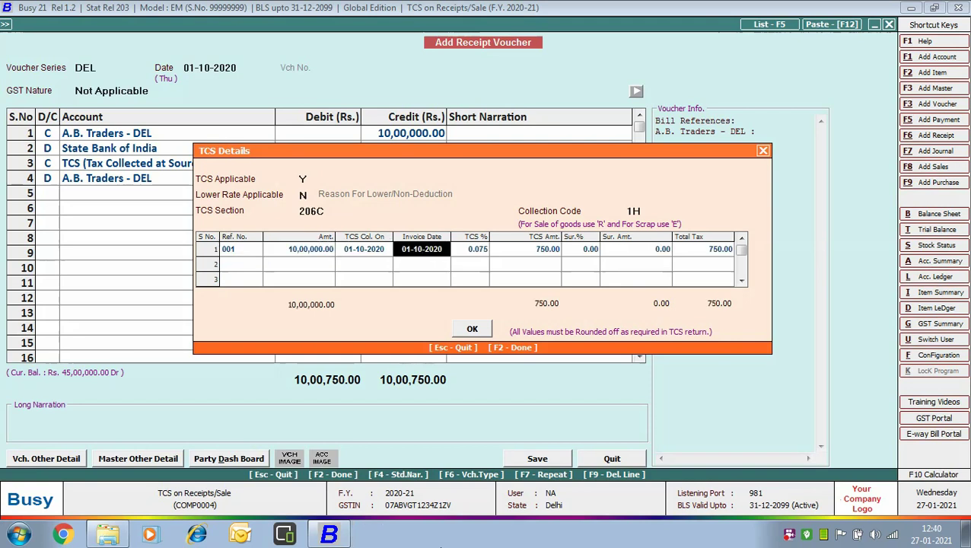
{"action": "key", "text": "Return"}
{"action": "key", "text": "Return"}
{"action": "key", "text": "Return"}
{"action": "key", "text": "Return"}
{"action": "key", "text": "Return"}
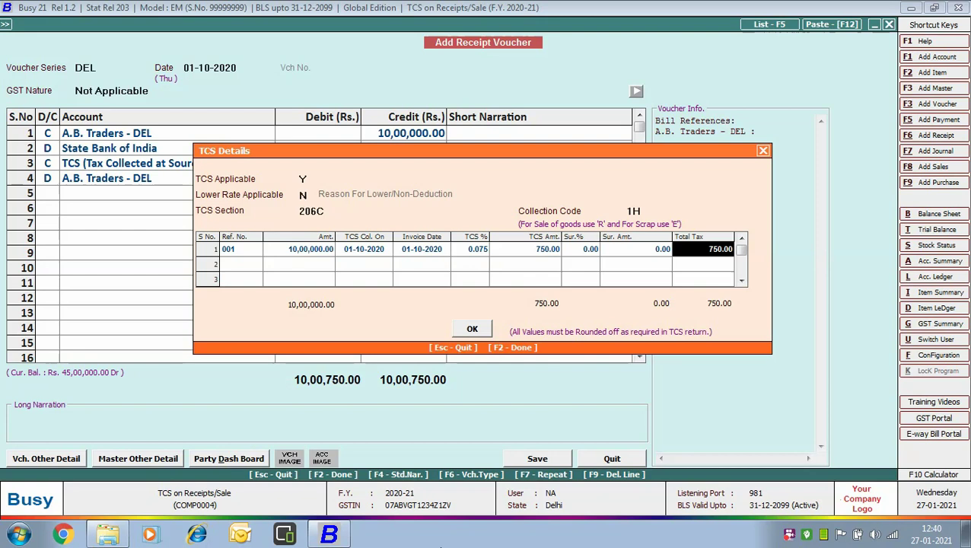
{"action": "key", "text": "Return"}
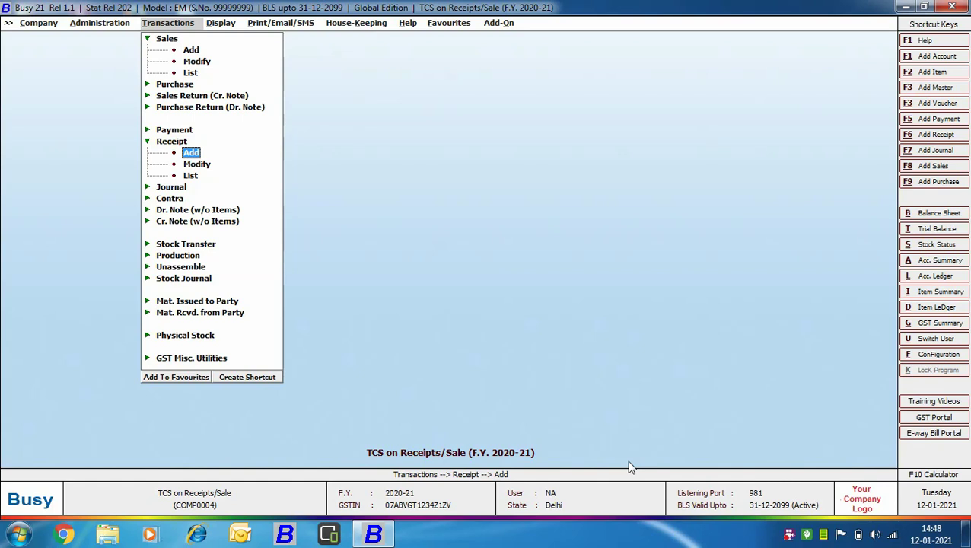
Step: Start a journal voucher in series MAH dated 10-12-2020 with GST nature Not Applicable
{"action": "left_click", "coordinate": [172, 188]}
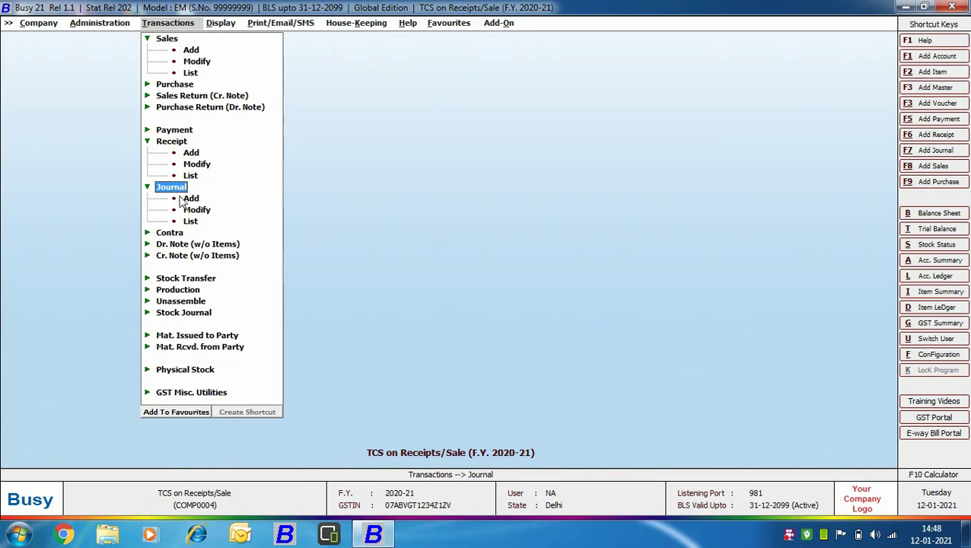
{"action": "left_click", "coordinate": [190, 198]}
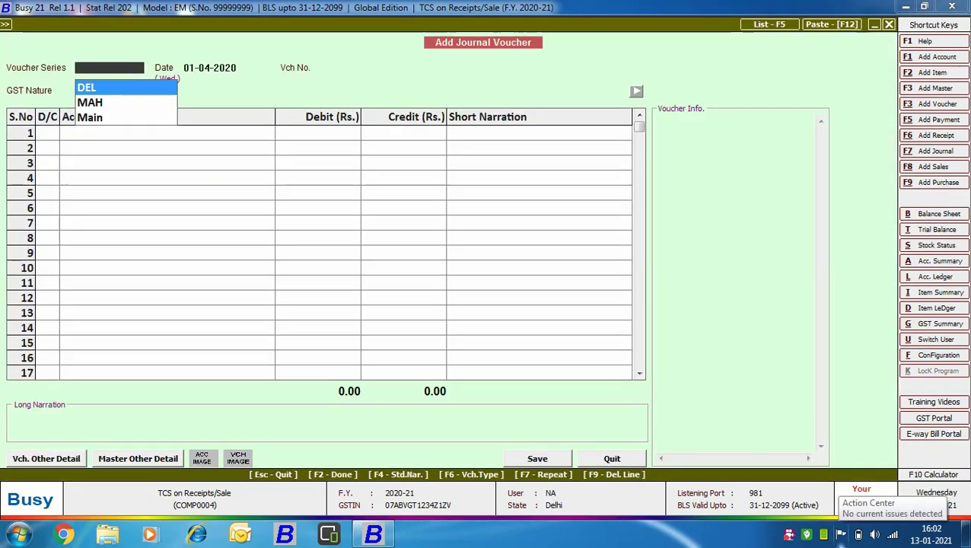
{"action": "key", "text": "Down"}
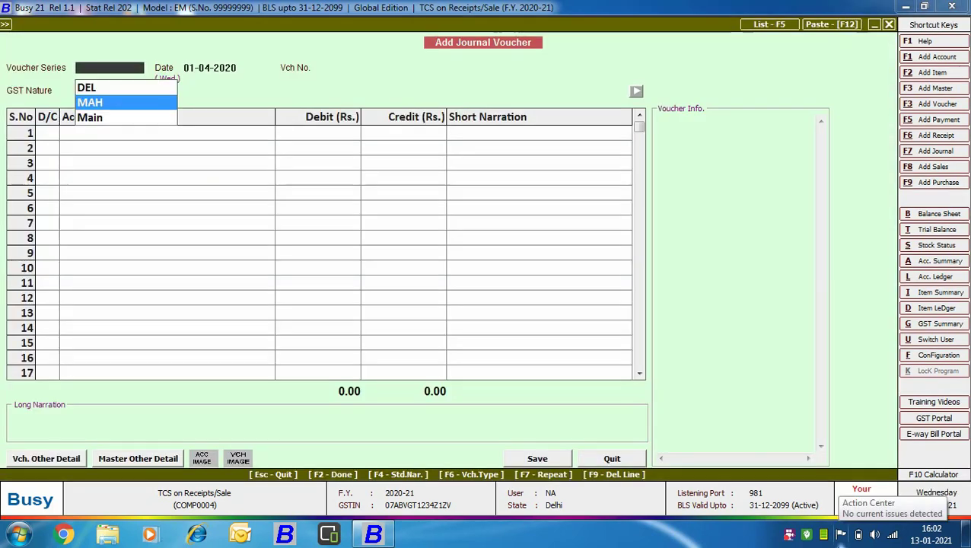
{"action": "key", "text": "Return"}
{"action": "type", "text": "10-12"}
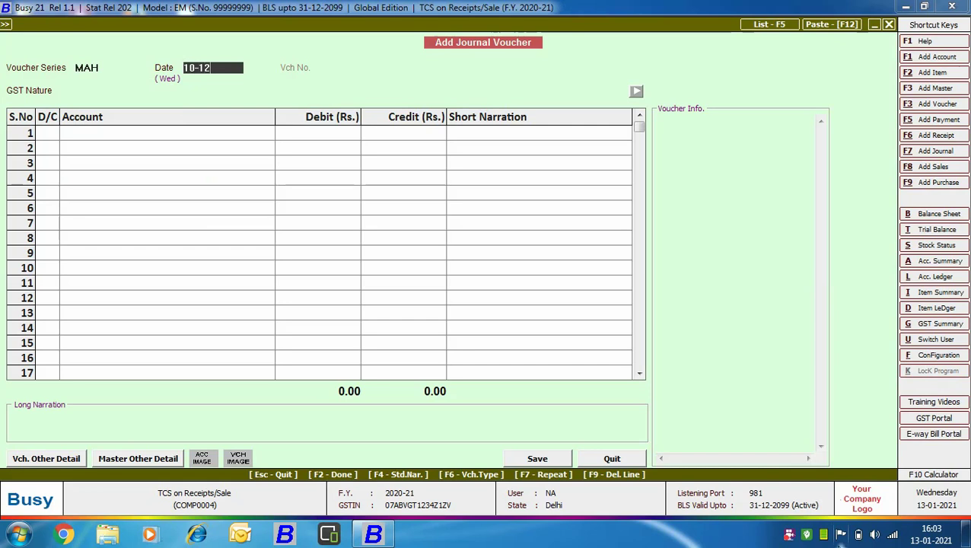
{"action": "key", "text": "Return"}
{"action": "key", "text": "Return"}
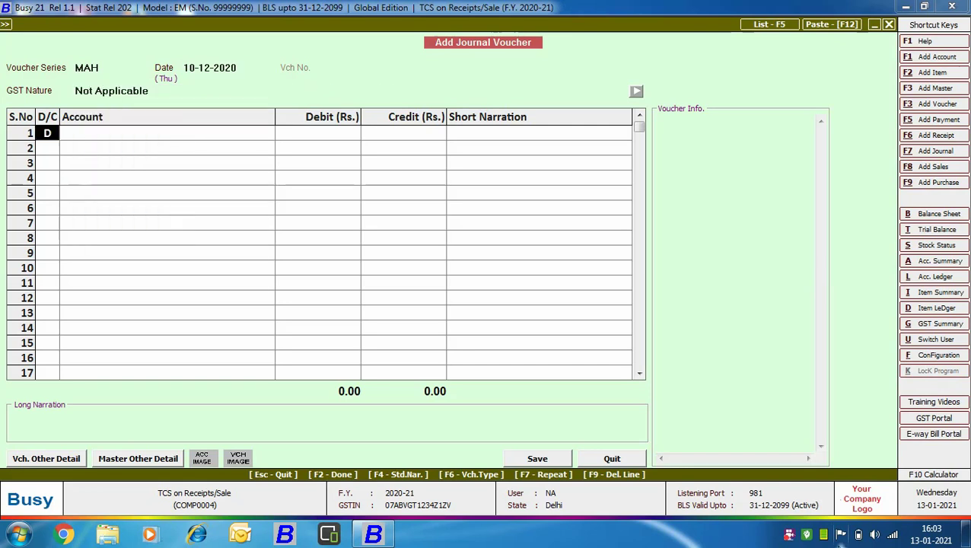
Step: Debit the Sales account with Rs. 10,00,000 in the first journal row
{"action": "key", "text": "Return"}
{"action": "type", "text": "sa"}
{"action": "key", "text": "Down"}
{"action": "key", "text": "Return"}
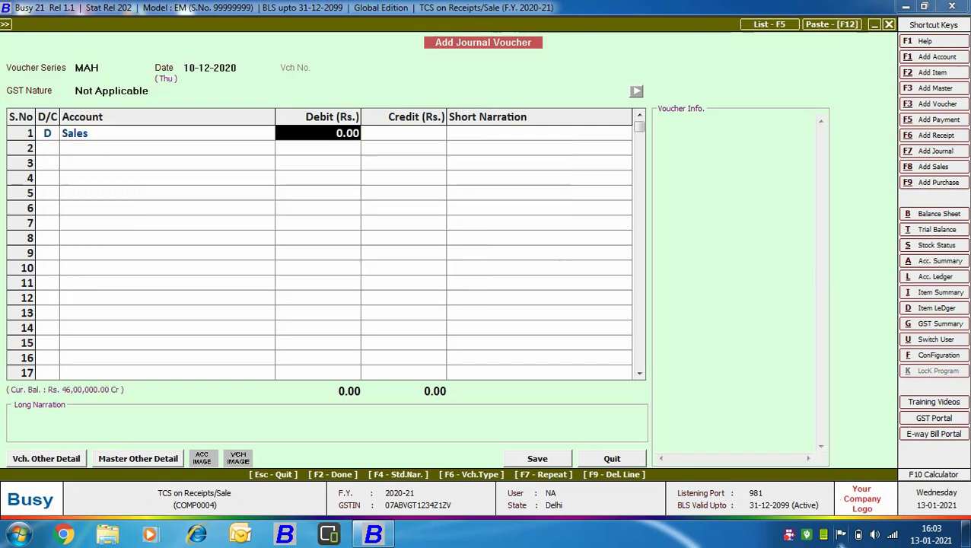
{"action": "type", "text": "1000000"}
{"action": "key", "text": "Return"}
{"action": "key", "text": "Return"}
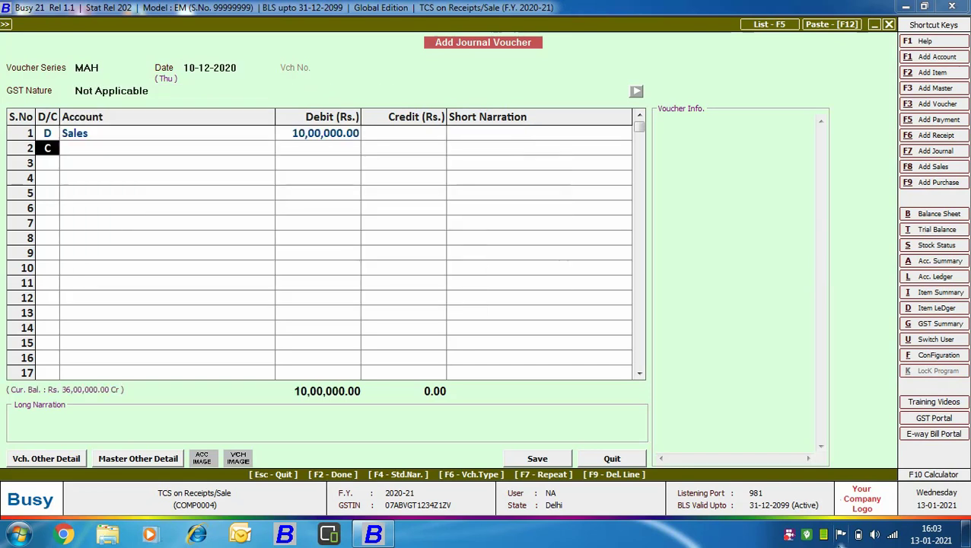
Step: Add a debit of Rs. 90,000 to CGST Output in the second journal row
{"action": "key", "text": "Return"}
{"action": "type", "text": "cgs"}
{"action": "key", "text": "Down"}
{"action": "key", "text": "Down"}
{"action": "key", "text": "Down"}
{"action": "key", "text": "Return"}
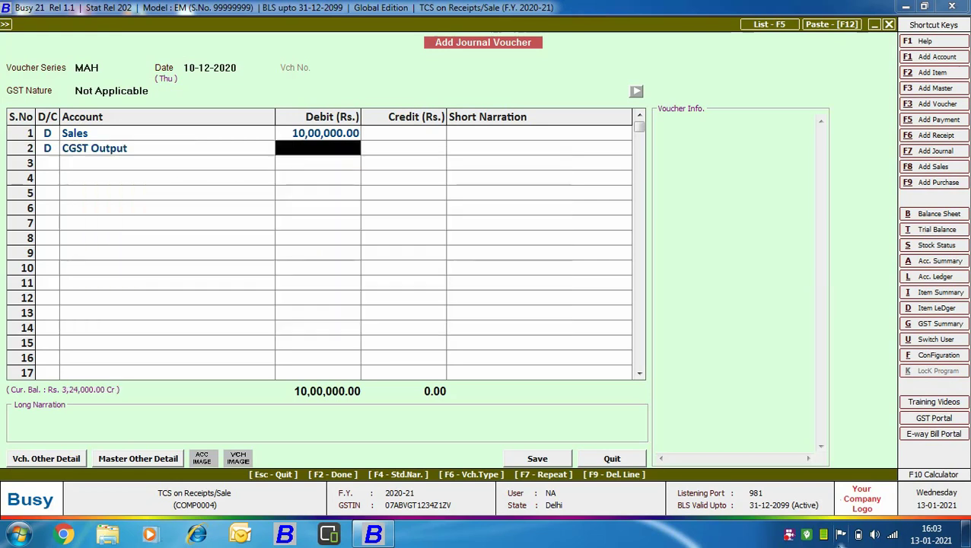
{"action": "type", "text": "90000"}
{"action": "key", "text": "Return"}
{"action": "key", "text": "Return"}
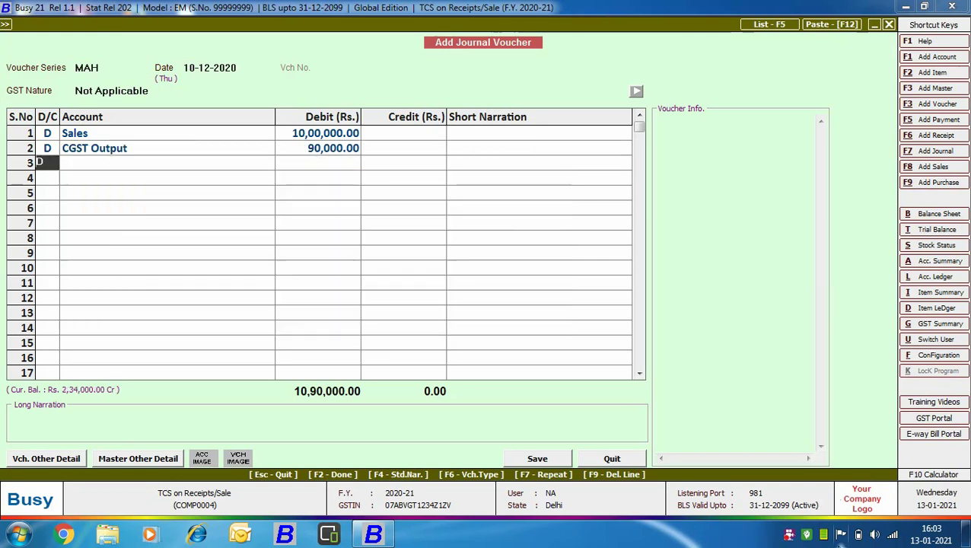
Step: Add a debit of Rs. 90,000 to SGST Output in the third journal row
{"action": "key", "text": "Return"}
{"action": "type", "text": "sgs"}
{"action": "key", "text": "Down"}
{"action": "key", "text": "Down"}
{"action": "key", "text": "Down"}
{"action": "key", "text": "Return"}
{"action": "type", "text": "90000"}
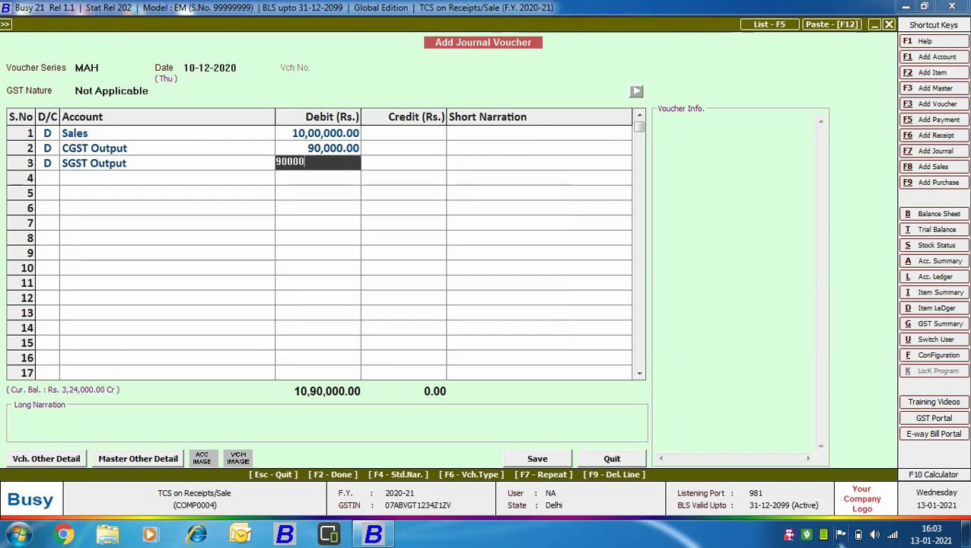
{"action": "key", "text": "Return"}
{"action": "key", "text": "Return"}
Step: Add a debit of Rs. 885 to TCS (Tax Collected at Source) in the fourth journal row
{"action": "key", "text": "d"}
{"action": "key", "text": "Return"}
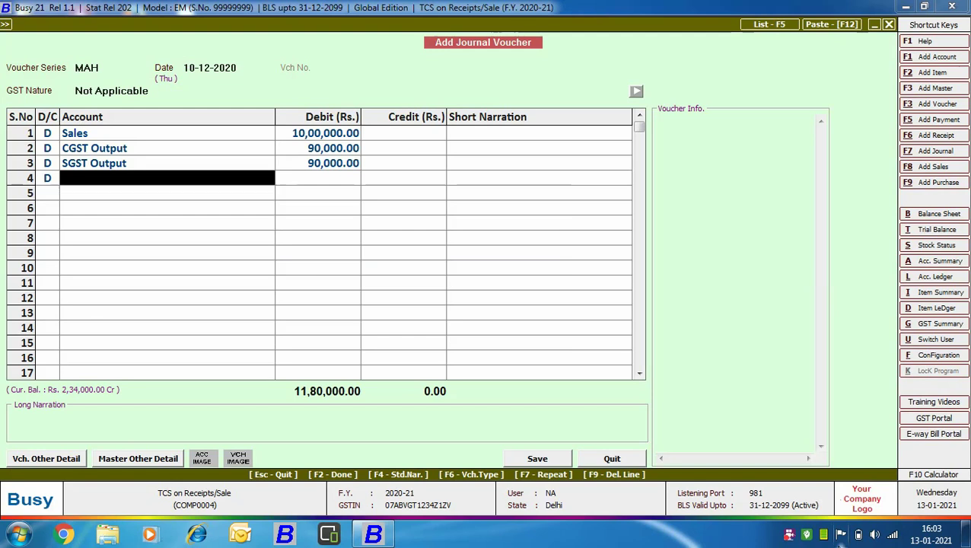
{"action": "type", "text": "tc"}
{"action": "key", "text": "Down"}
{"action": "key", "text": "Down"}
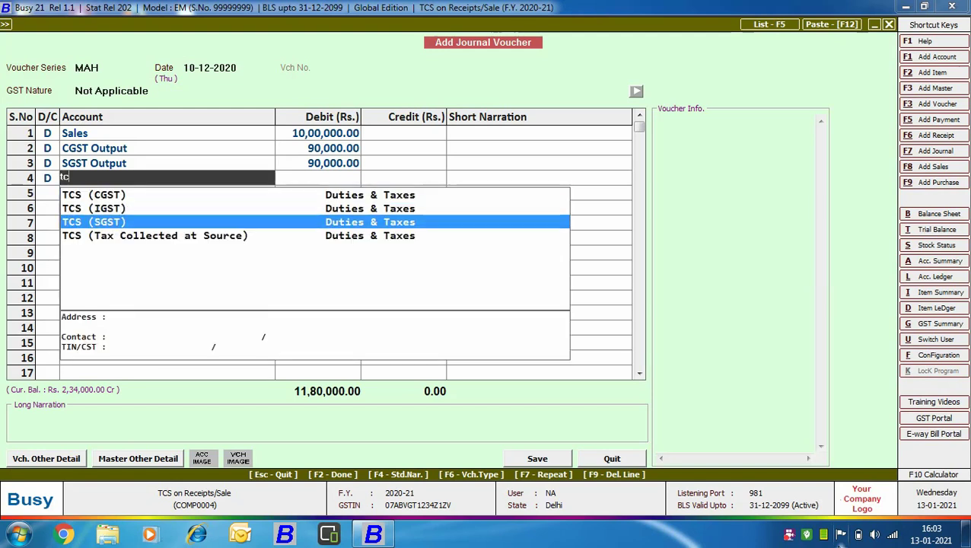
{"action": "key", "text": "Down"}
{"action": "key", "text": "Return"}
{"action": "type", "text": "885"}
{"action": "key", "text": "Return"}
{"action": "key", "text": "Return"}
Step: Credit A.B.Traders - MAH with Rs. 11,80,885 in the fifth journal row and proceed to saving the voucher
{"action": "key", "text": "Return"}
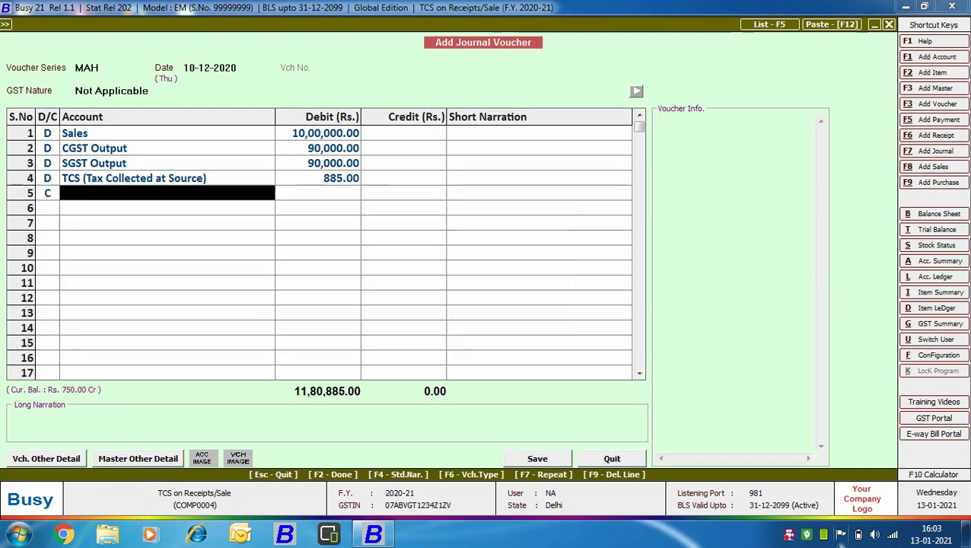
{"action": "key", "text": "Down"}
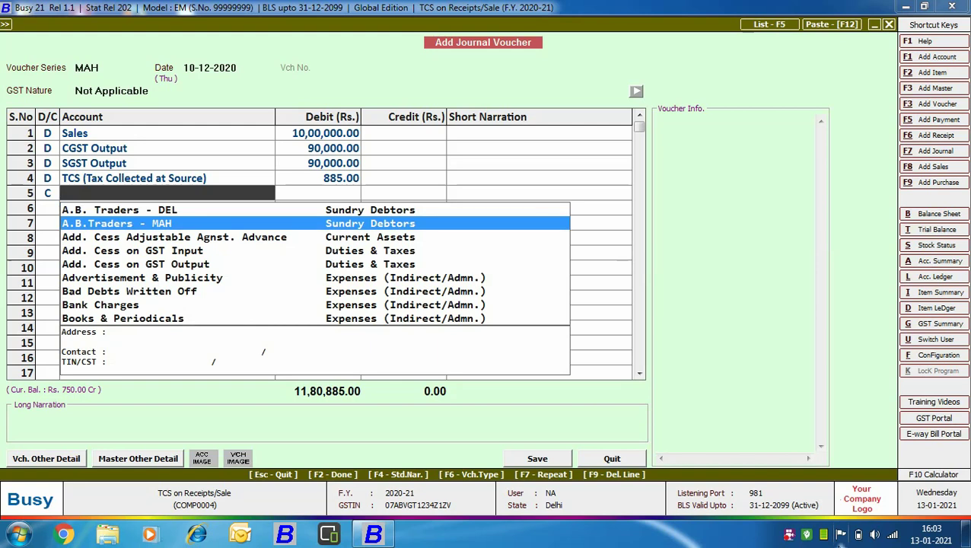
{"action": "key", "text": "Return"}
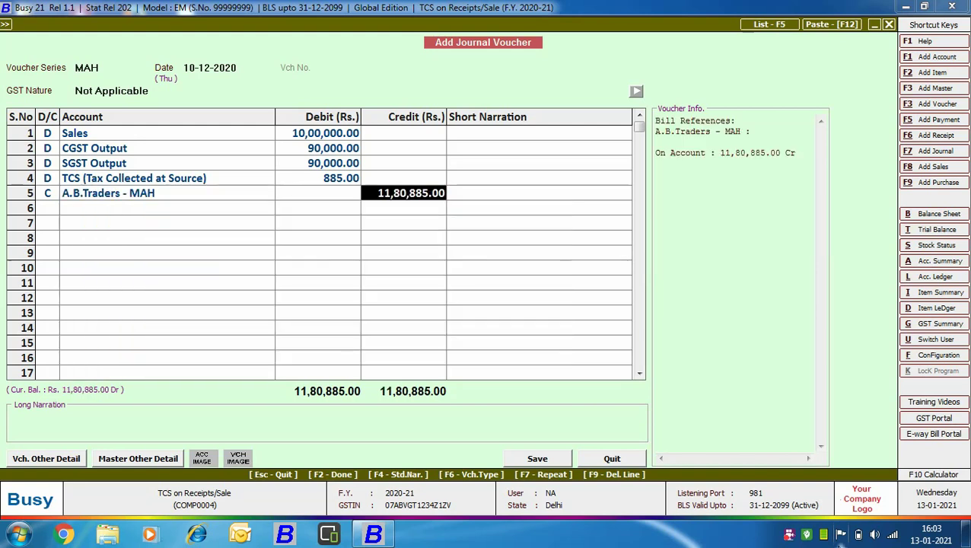
{"action": "key", "text": "Return"}
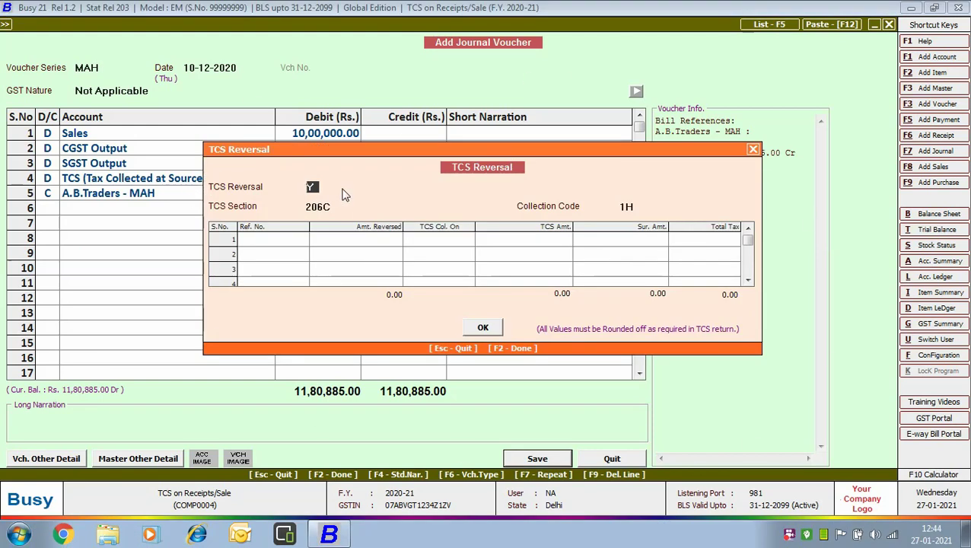
Step: Reverse TCS under section 206C, code 1H, against reference 1 for 11,80,000 with Rs. 885 tax, and save the journal voucher
{"action": "left_click", "coordinate": [306, 208]}
{"action": "key", "text": "Return"}
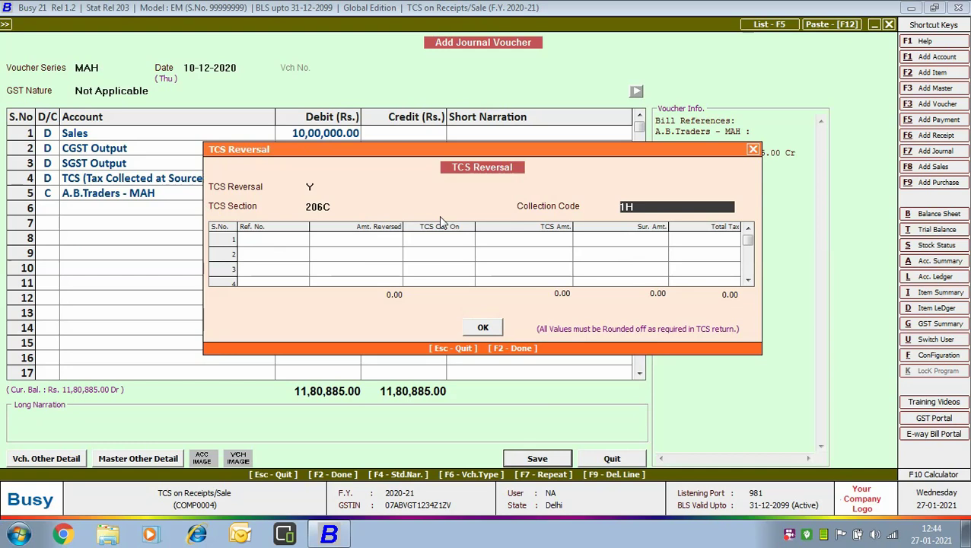
{"action": "key", "text": "Return"}
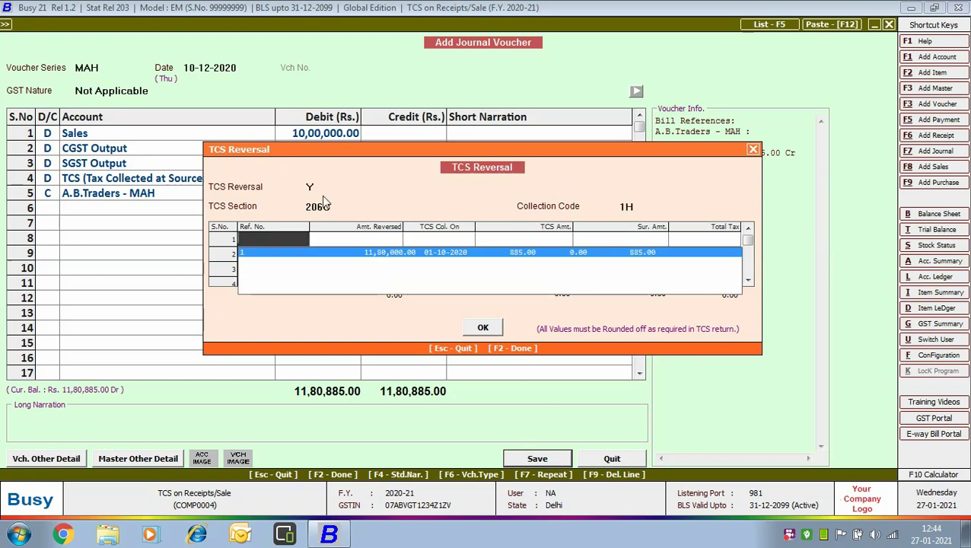
{"action": "key", "text": "Return"}
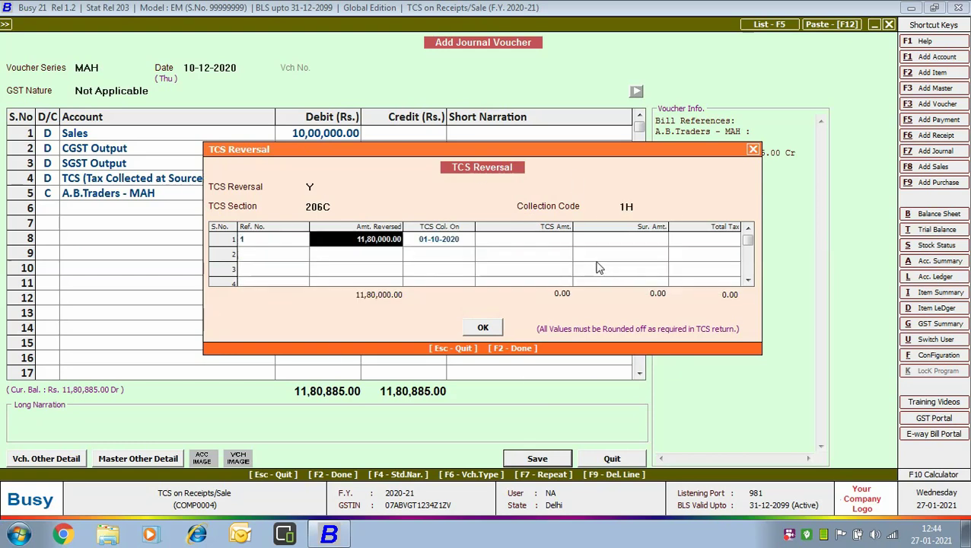
{"action": "key", "text": "Return"}
{"action": "key", "text": "Return"}
{"action": "key", "text": "Return"}
{"action": "key", "text": "Return"}
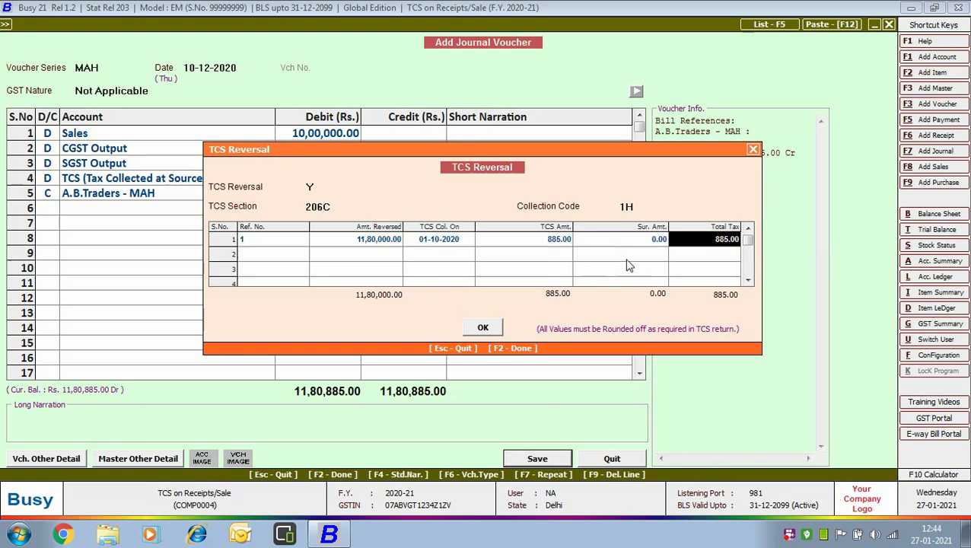
{"action": "left_click", "coordinate": [484, 327]}
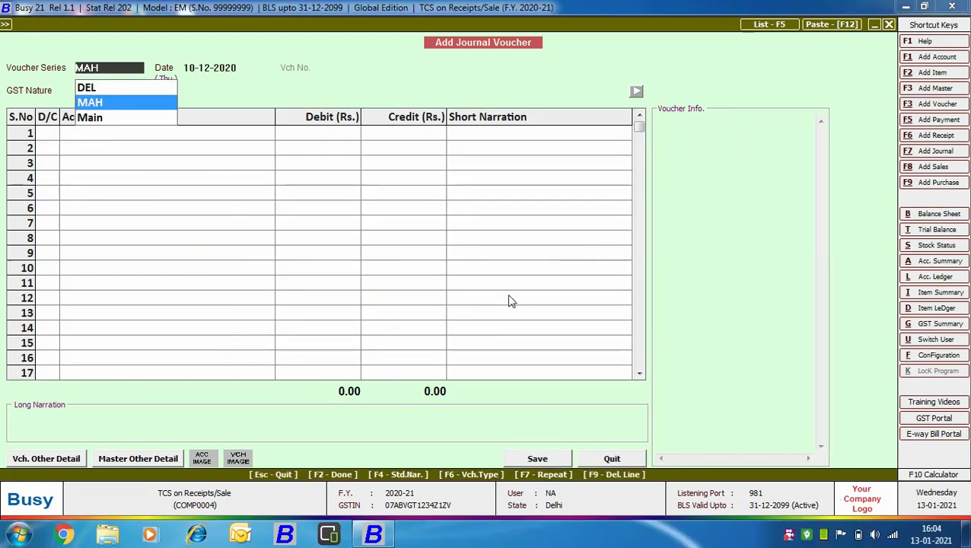